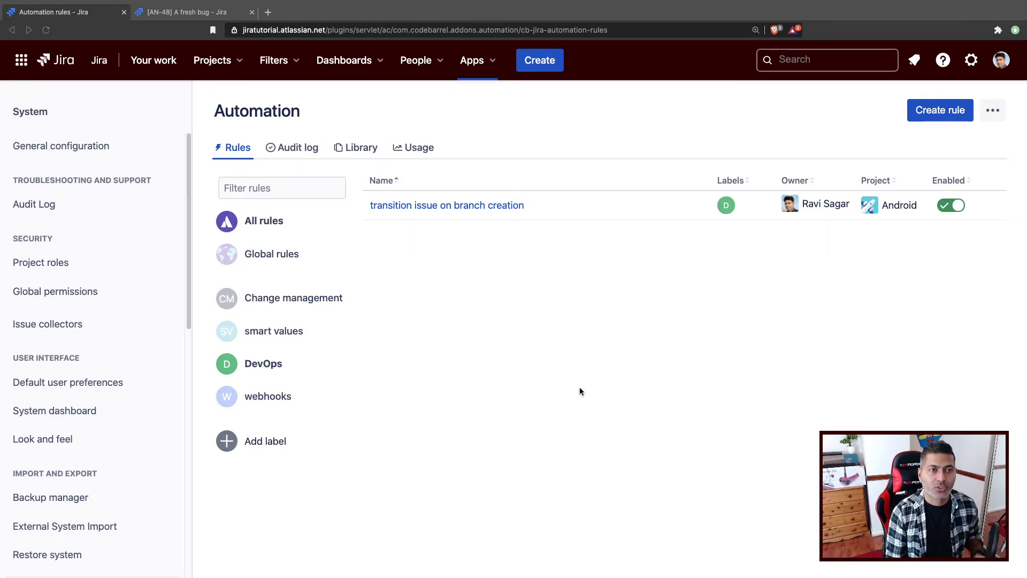
Switch to the Jira issue page and open issue AN-46 from the recently viewed issues.
key("ctrl+Tab")
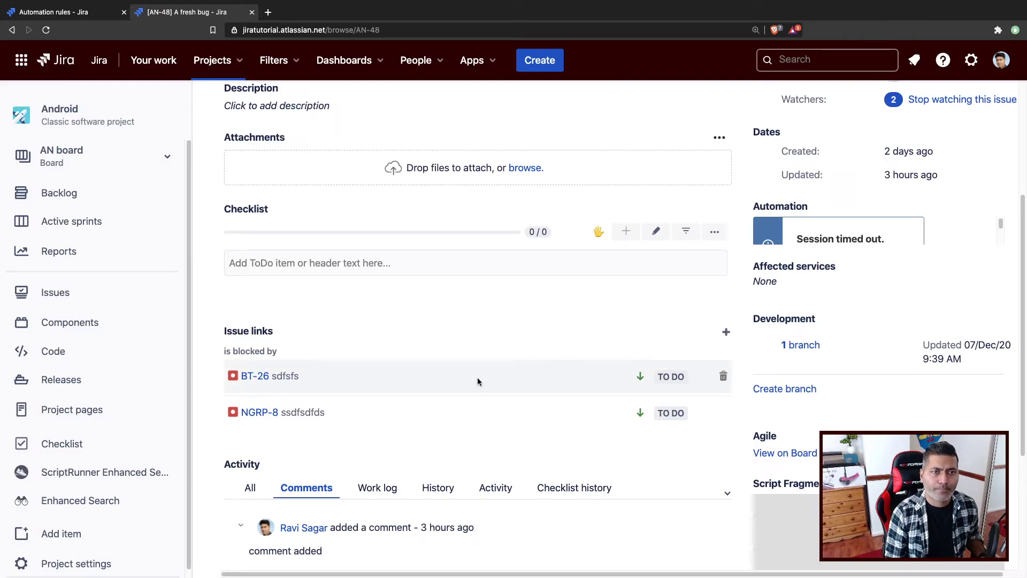
scroll(478, 377, "up", 4)
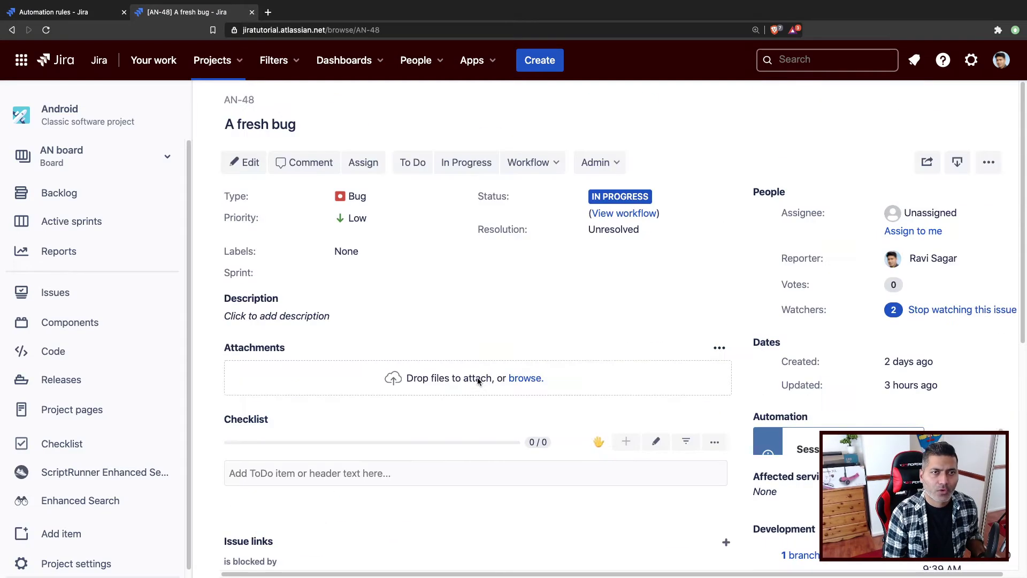
left_click(819, 63)
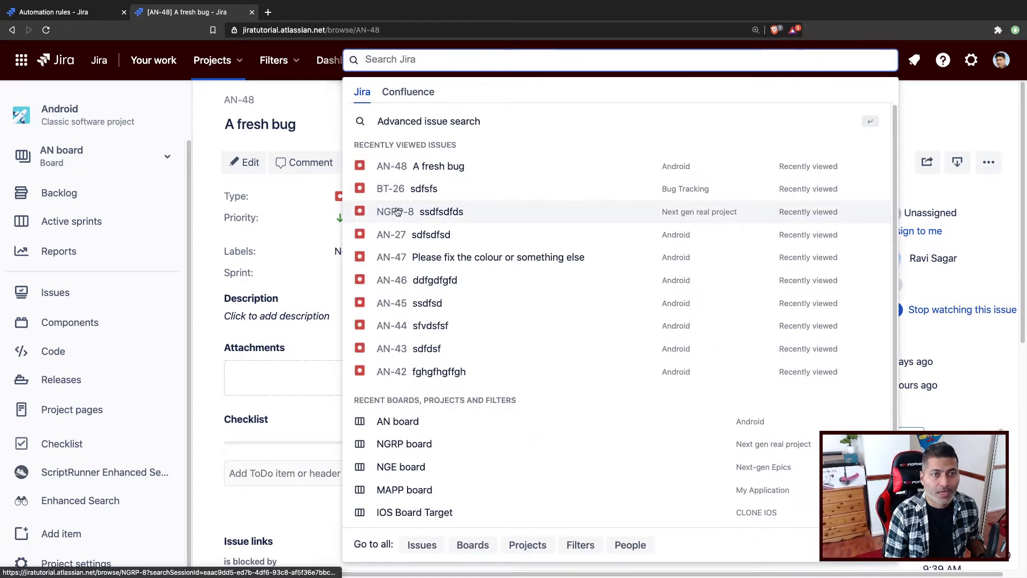
left_click(392, 282)
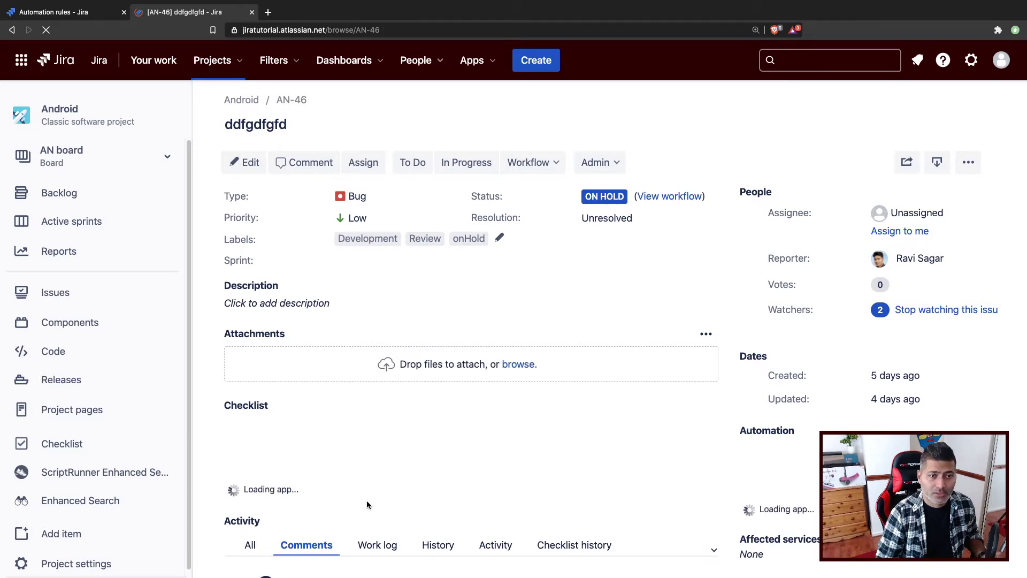
Start linking AN-46 to other Jira issues with the relation "blocks" and select BT-28 as a linked issue.
scroll(368, 501, "down", 2)
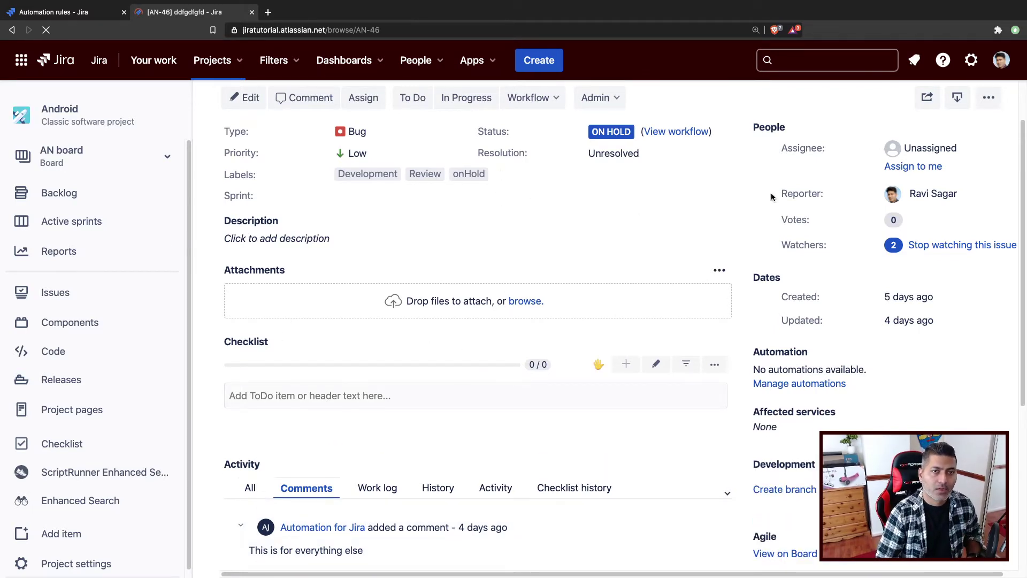
left_click(989, 98)
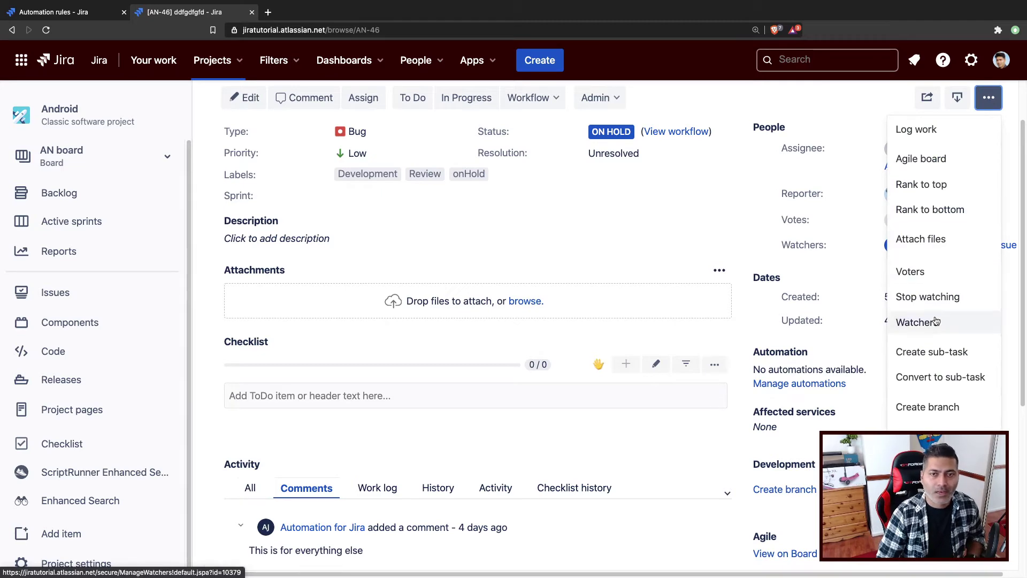
left_click(920, 436)
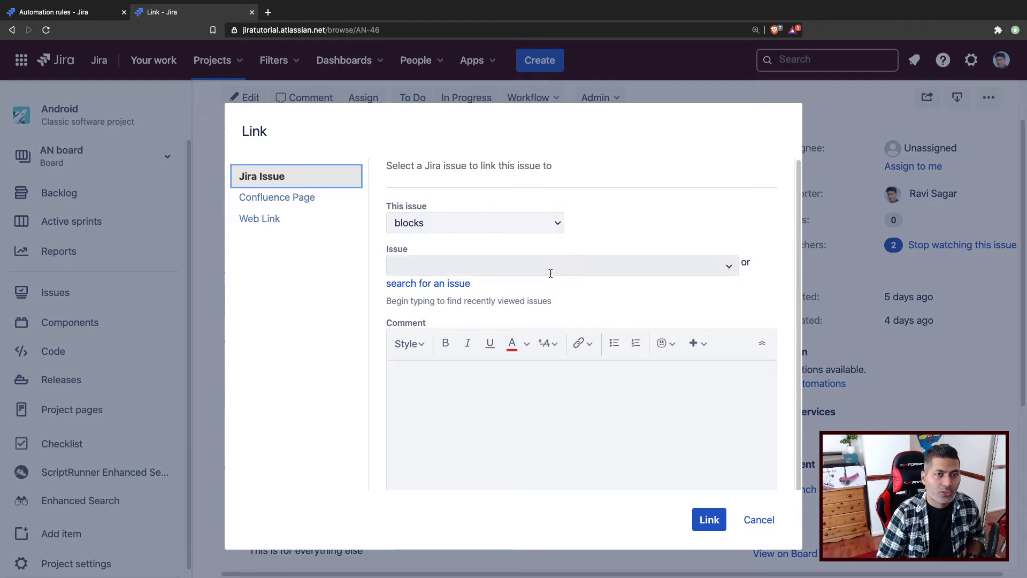
left_click(728, 268)
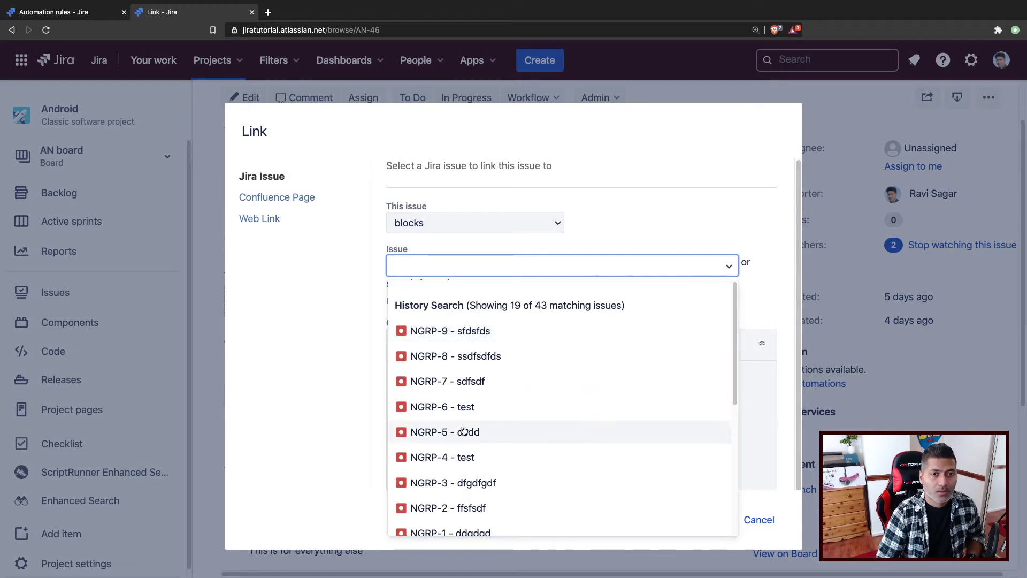
scroll(481, 437, "down", 5)
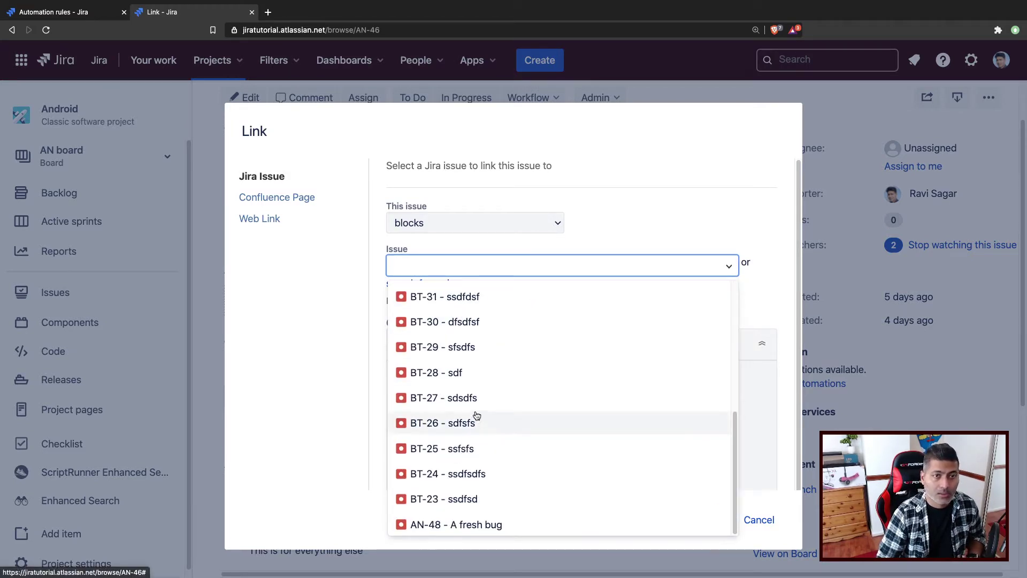
left_click(480, 379)
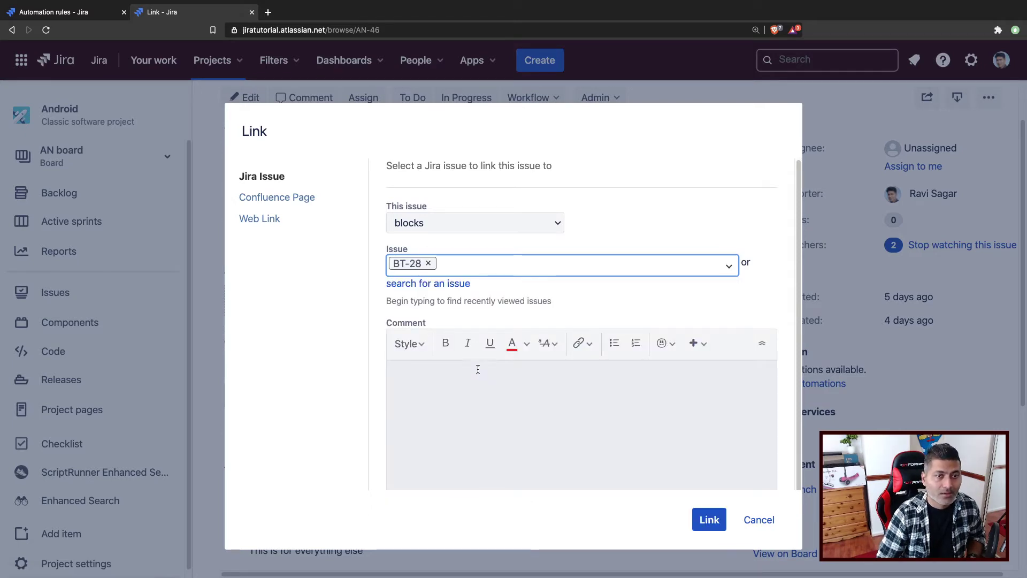
Add NGRP-9 as a second linked issue, create the links and review AN-46's issue links and comments.
left_click(717, 266)
scroll(467, 425, "down", 5)
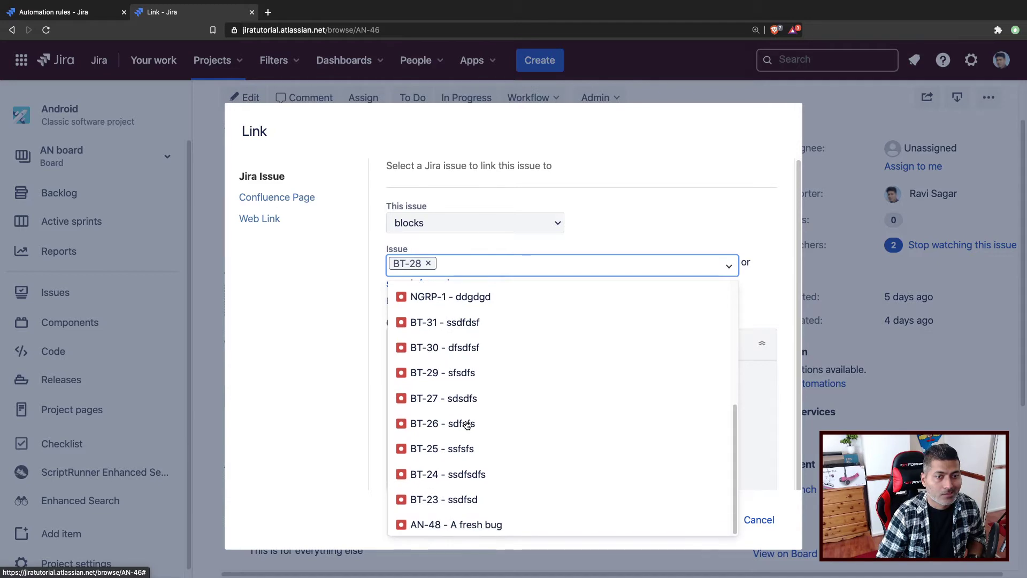
scroll(468, 427, "up", 5)
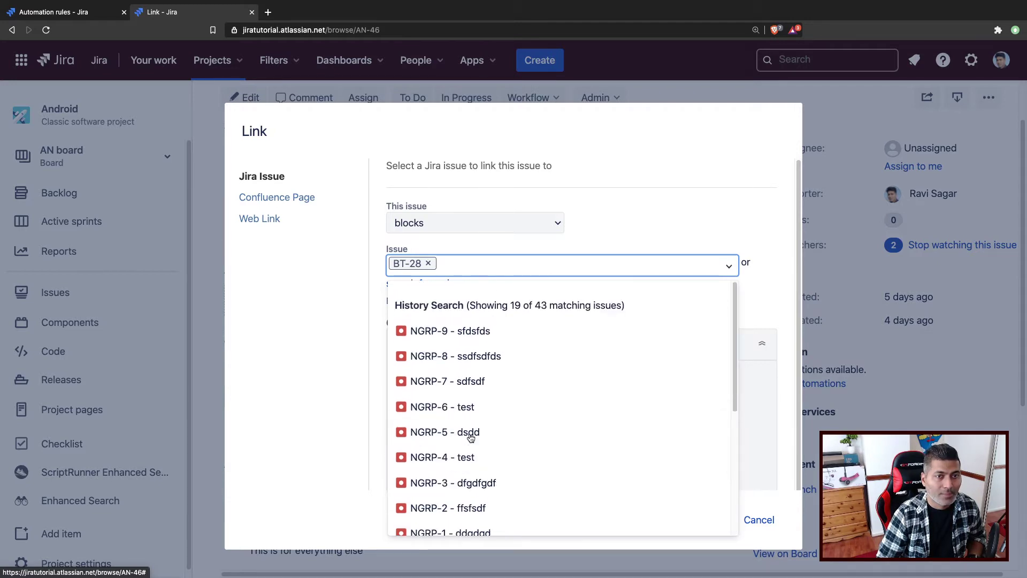
left_click(459, 339)
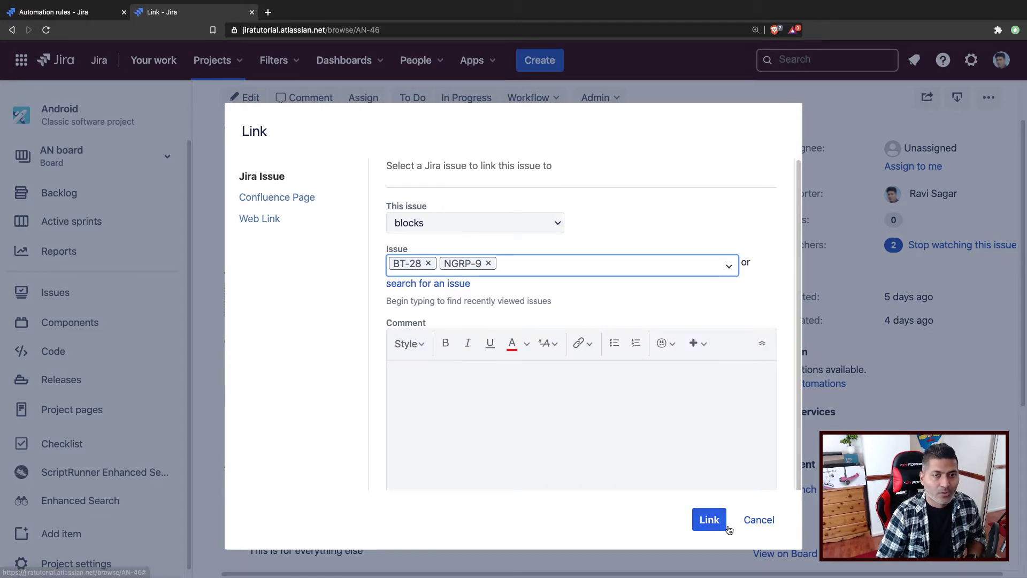
key("Return")
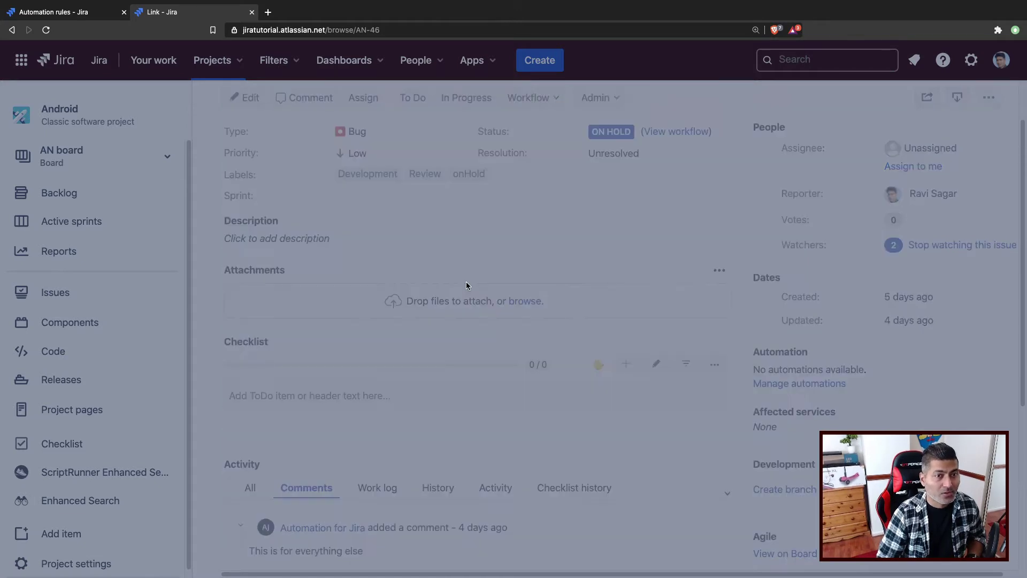
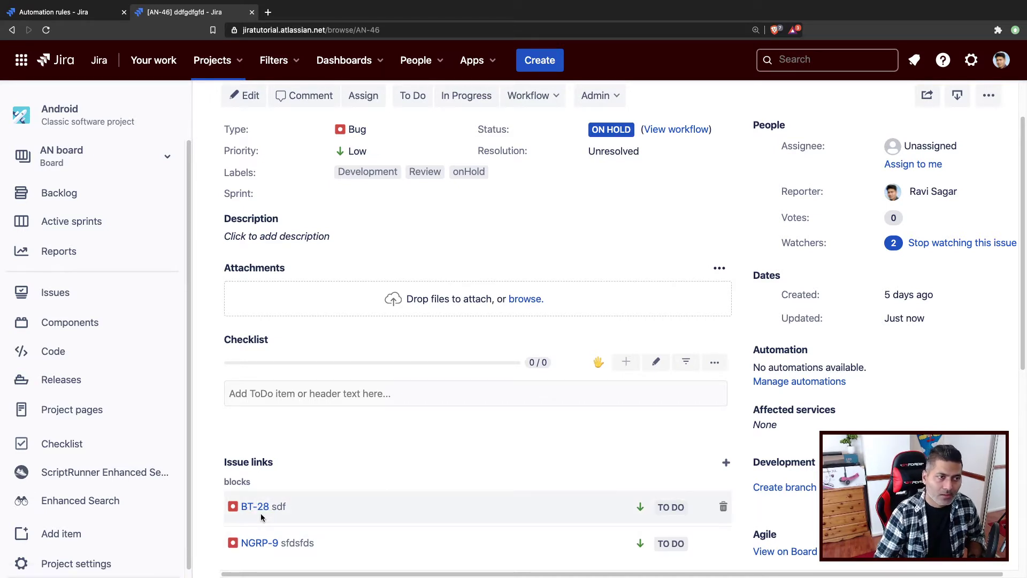
scroll(278, 498, "down", 6)
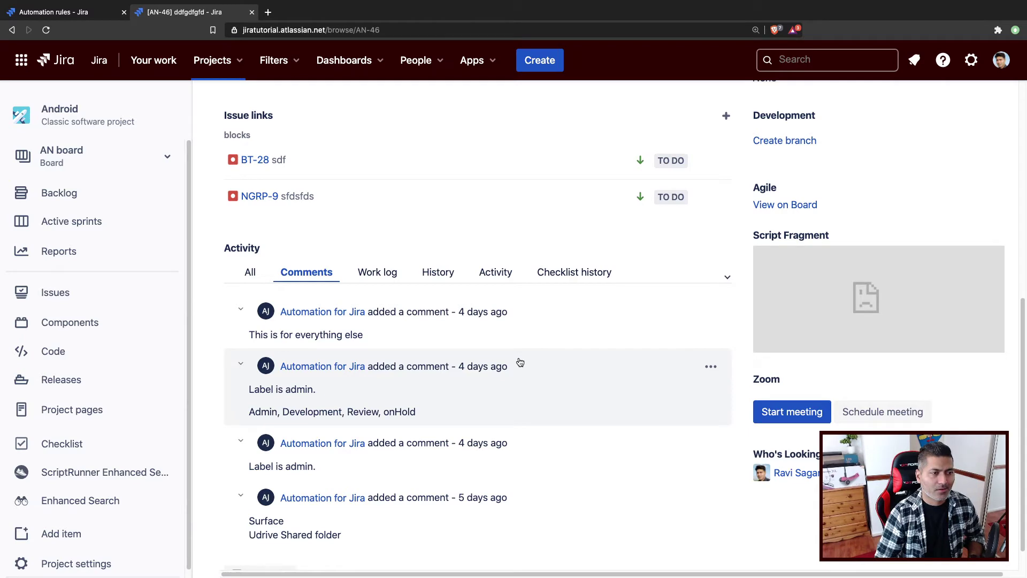
scroll(343, 241, "up", 8)
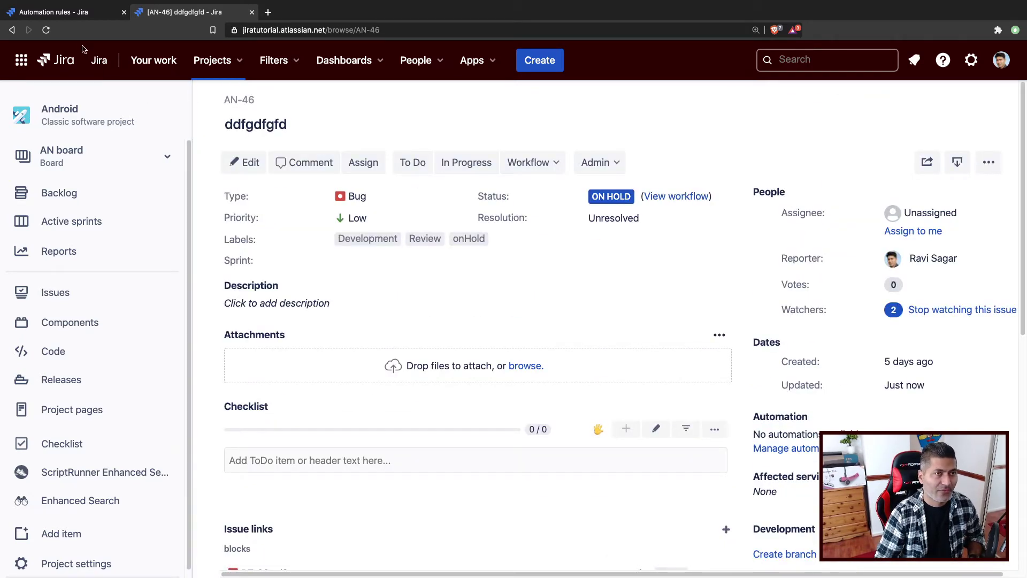
Create a new automation rule and save "Issue commented" as its trigger.
left_click(64, 11)
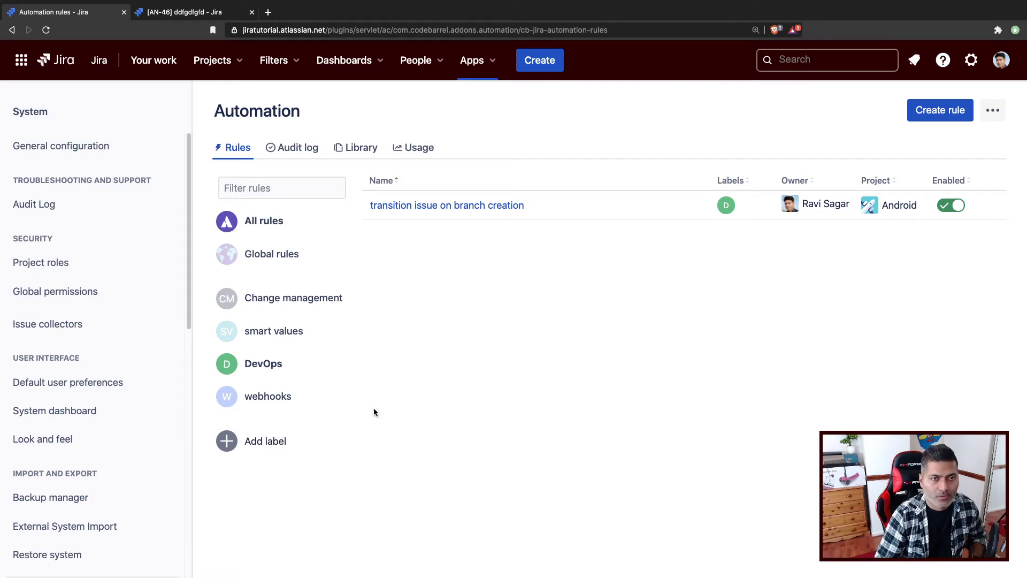
left_click(937, 112)
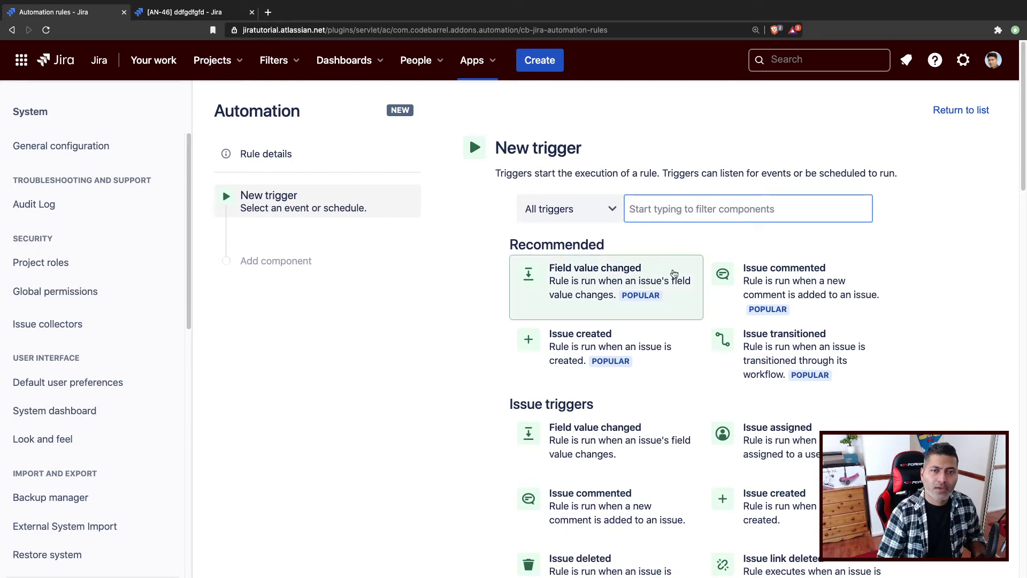
left_click(770, 285)
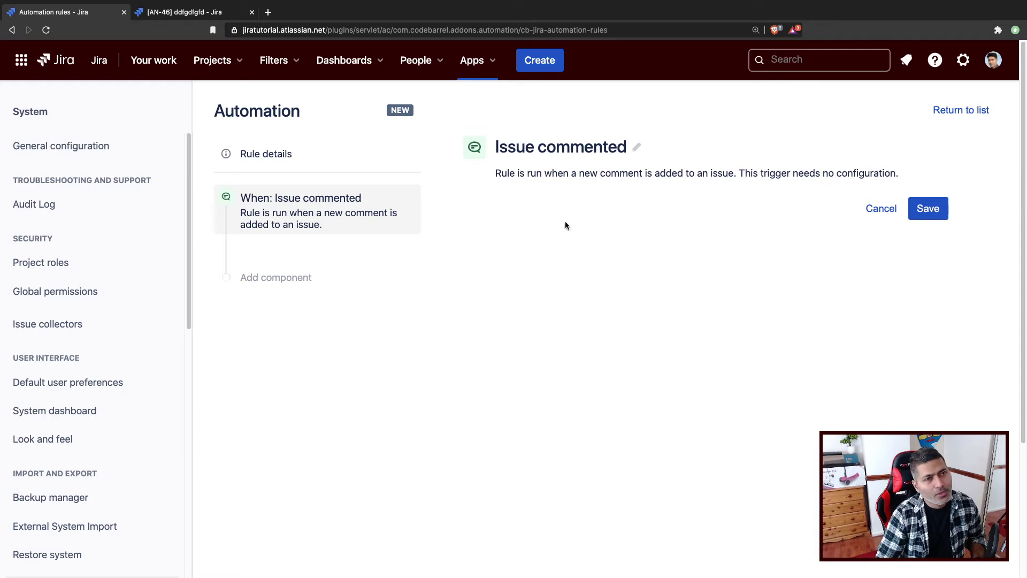
left_click(166, 10)
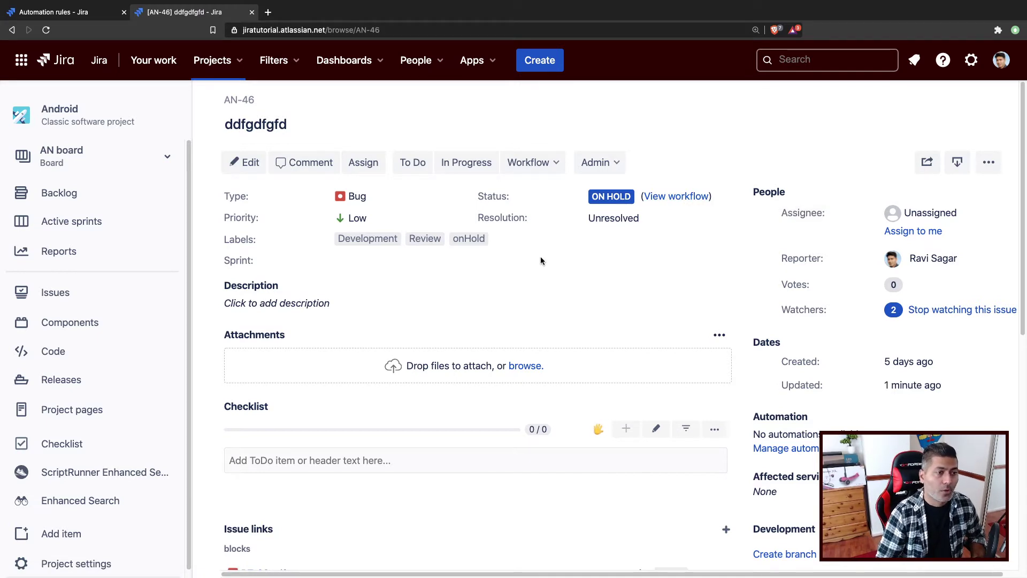
left_click(74, 16)
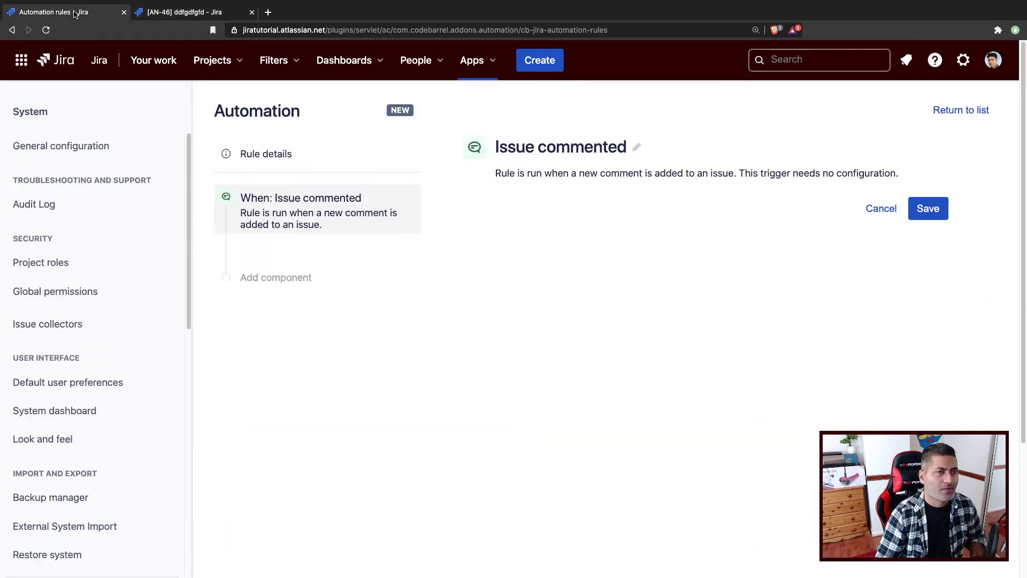
left_click(928, 209)
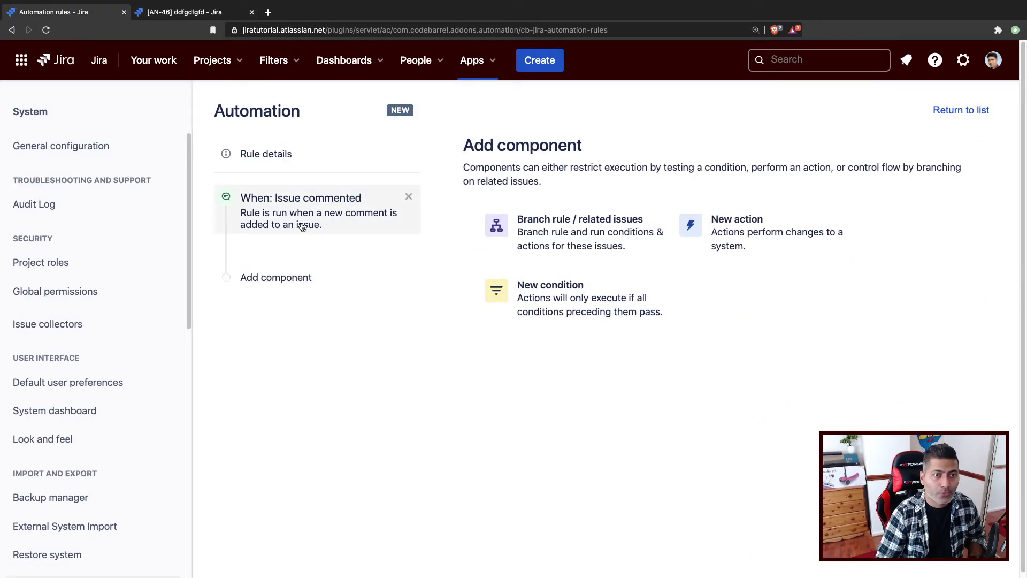
Add a related-issues branch after the trigger and set its type of related issues to "Linked issues".
left_click(287, 277)
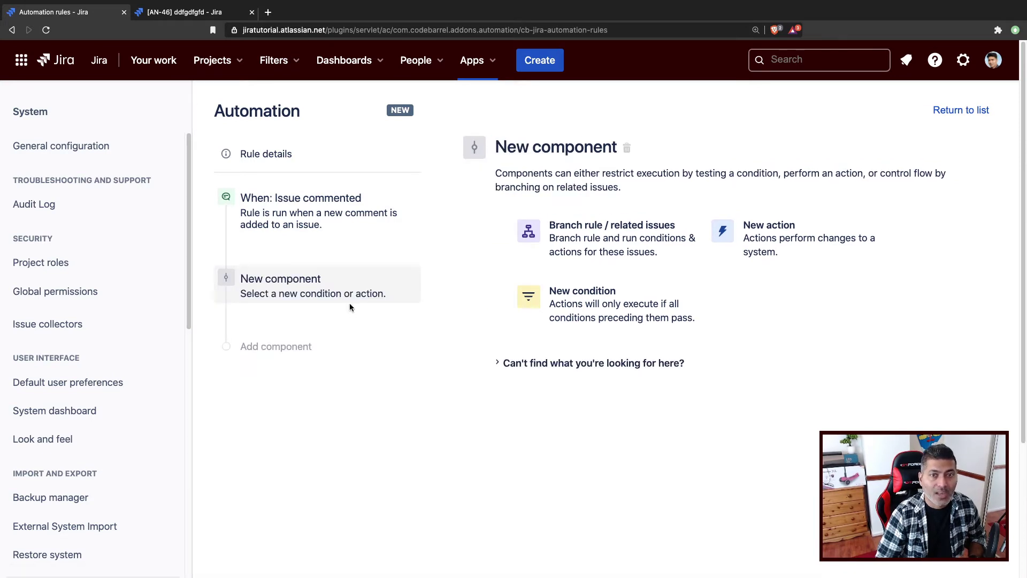
left_click(596, 252)
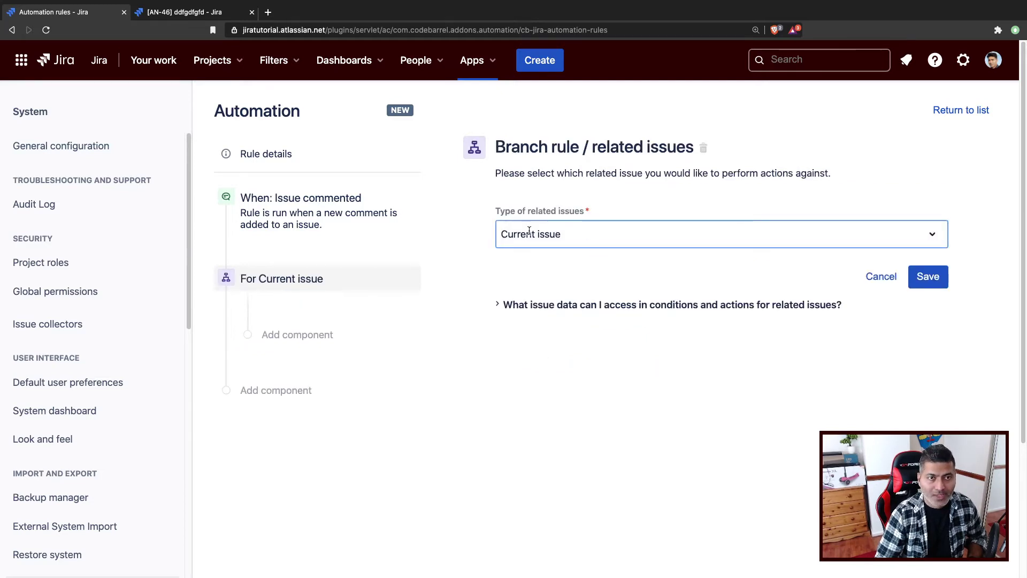
left_click(610, 240)
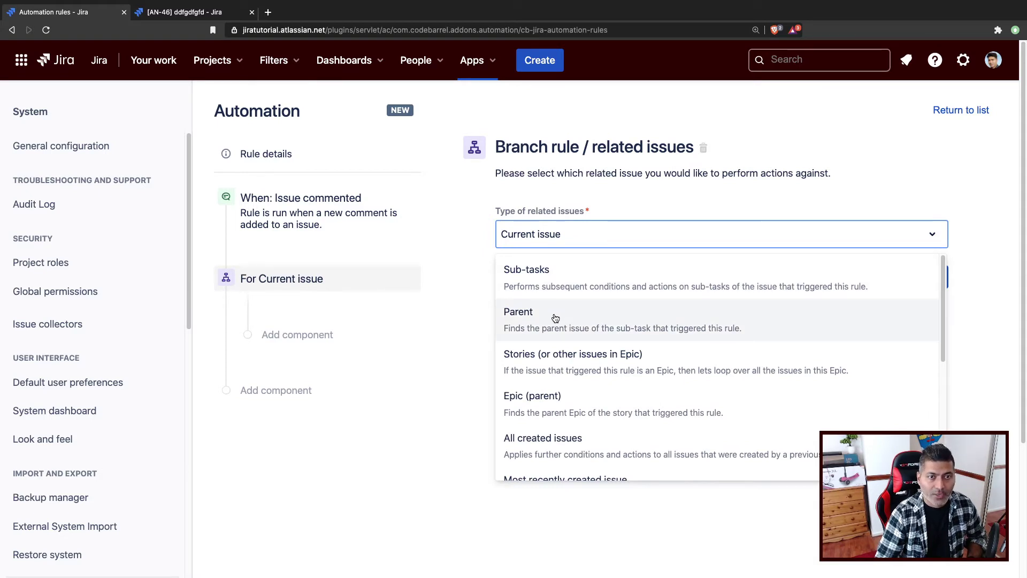
scroll(566, 380, "down", 3)
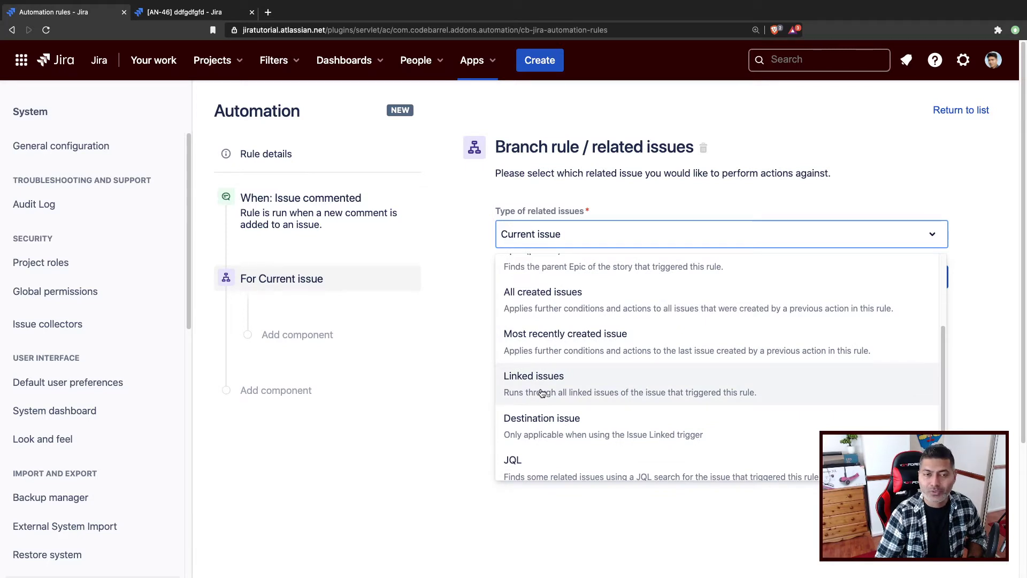
scroll(542, 393, "down", 1)
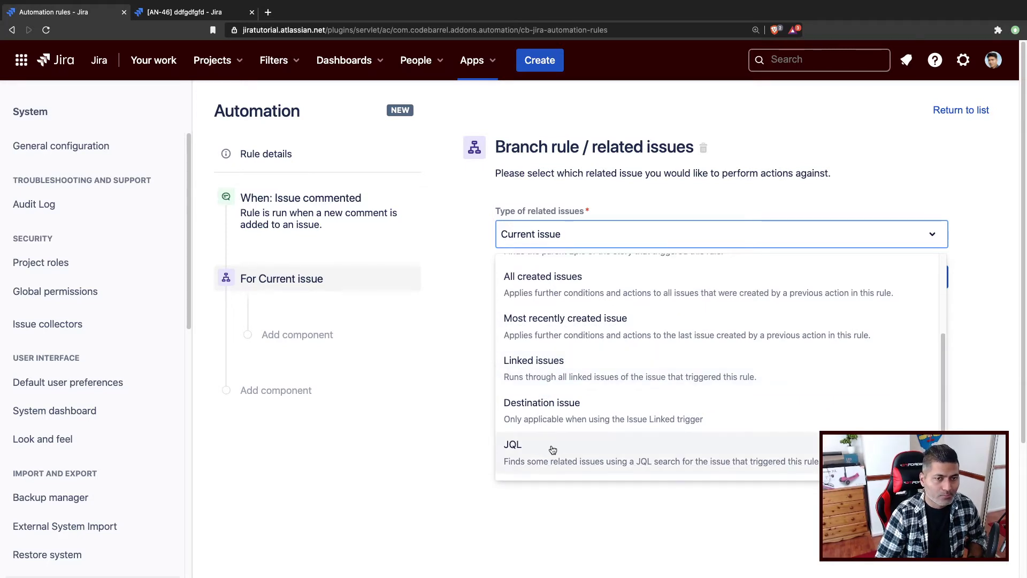
left_click(555, 383)
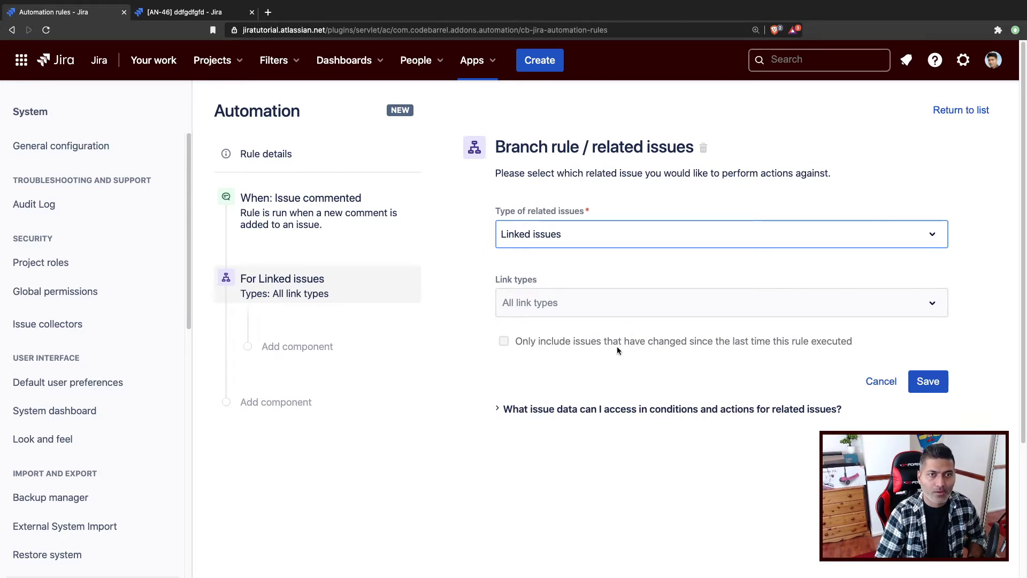
Restrict the branch to the link type "blocks" and save it.
left_click(629, 302)
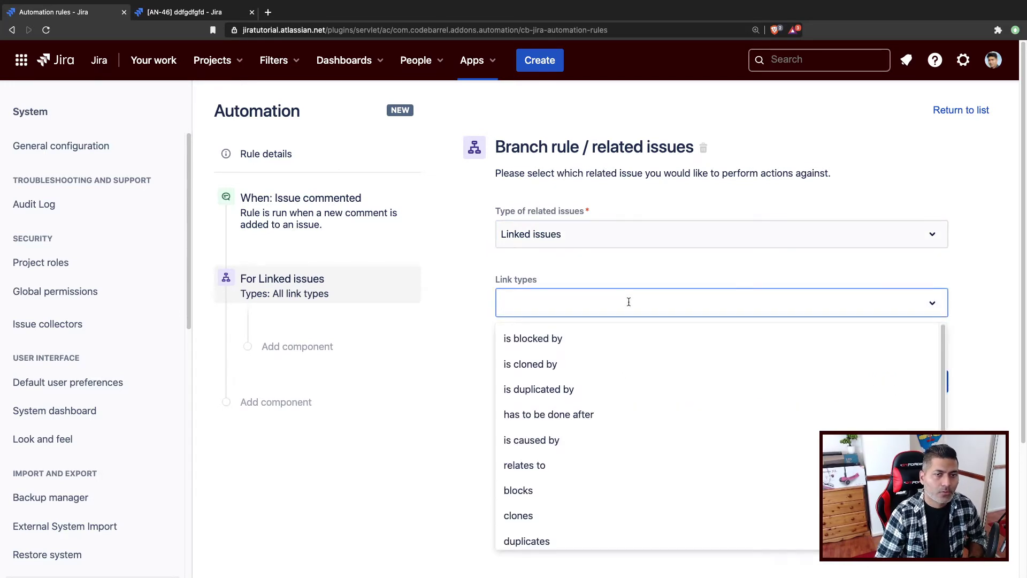
left_click(649, 269)
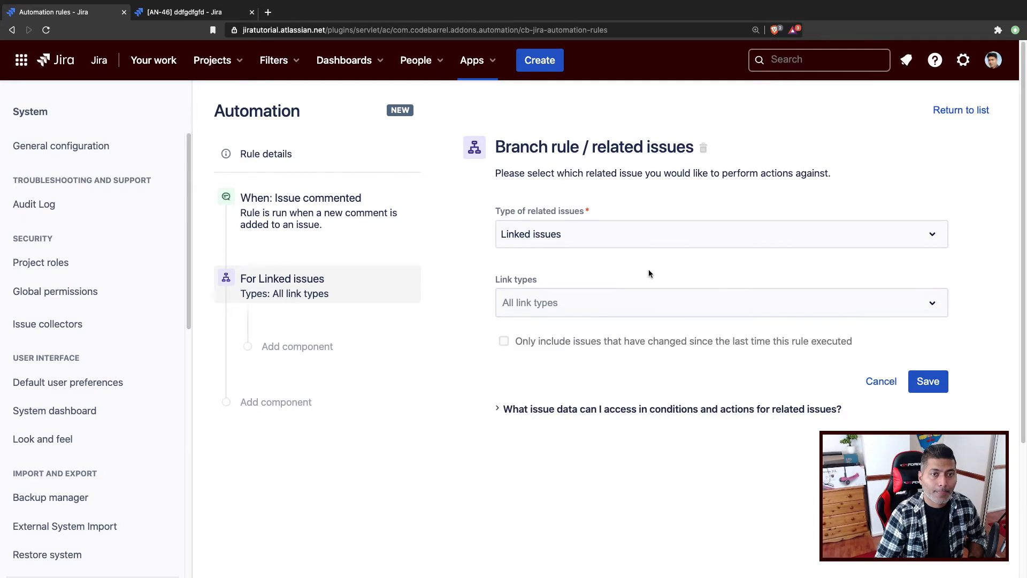
left_click(624, 302)
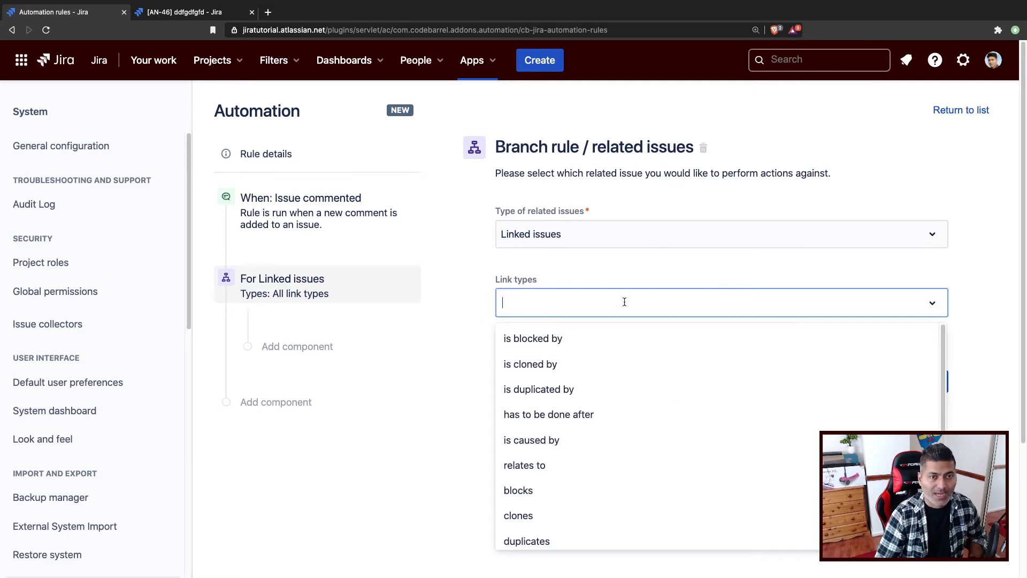
left_click(546, 498)
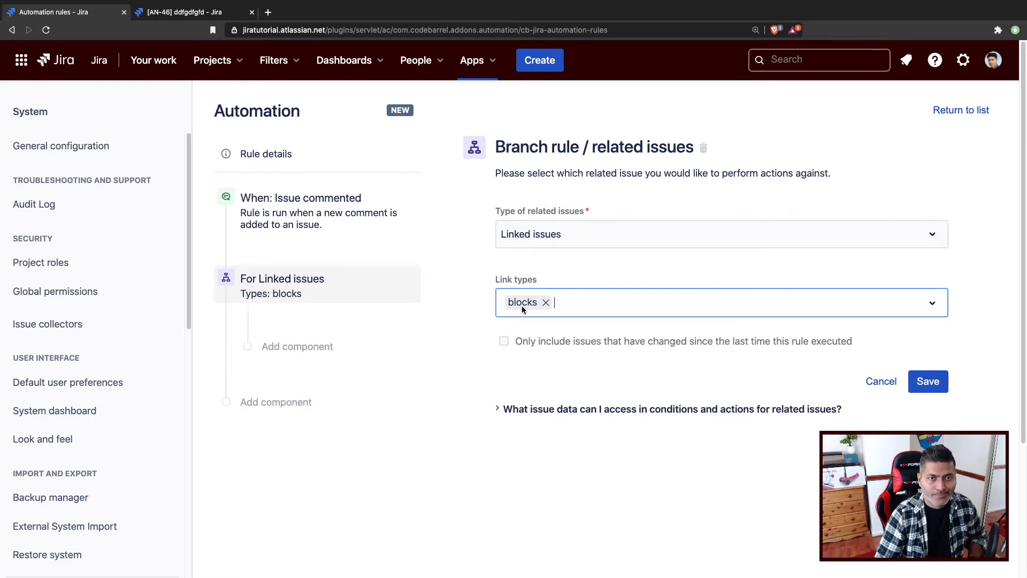
left_click(928, 382)
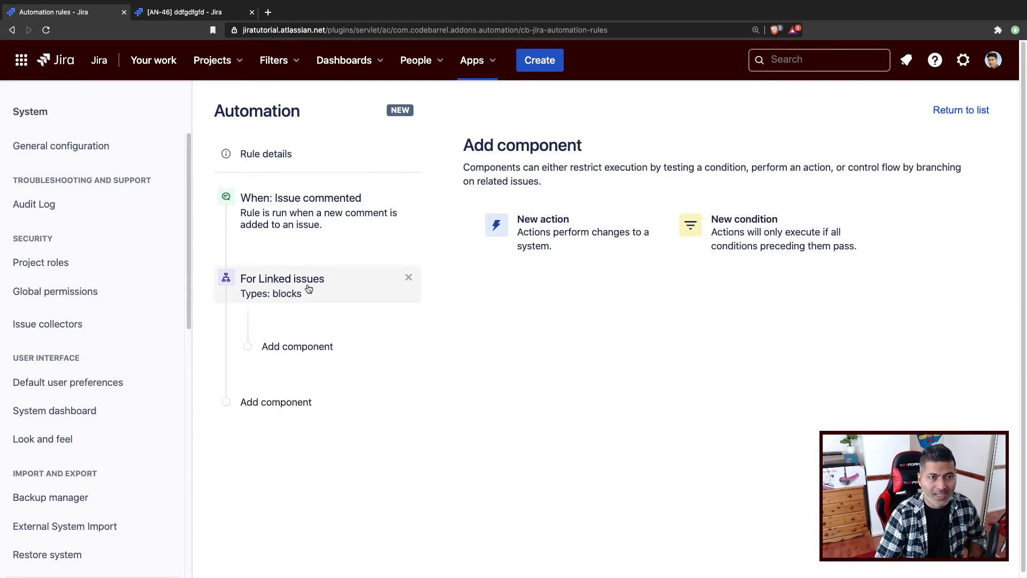
Add a "Comment on issue" action inside the linked issues branch.
left_click(299, 350)
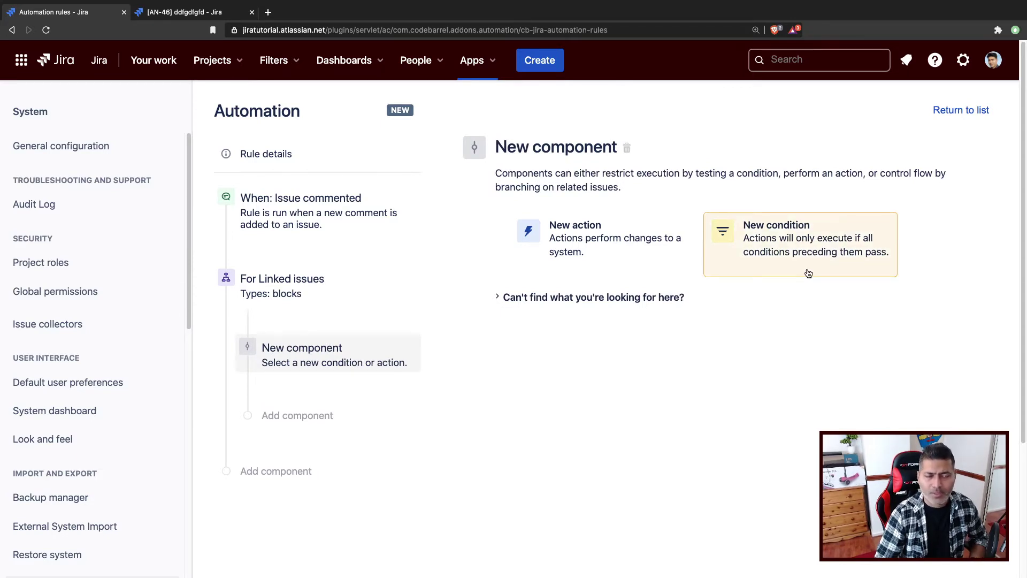
left_click(622, 251)
type("commen")
left_click(567, 288)
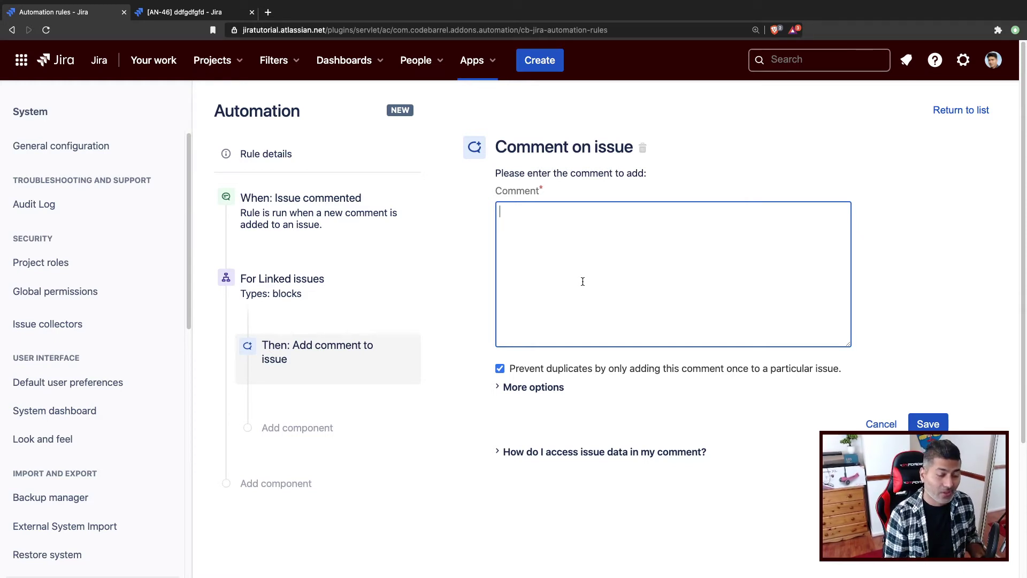
Enter "Comment added on the issue" as the text of the comment action.
type("Commen")
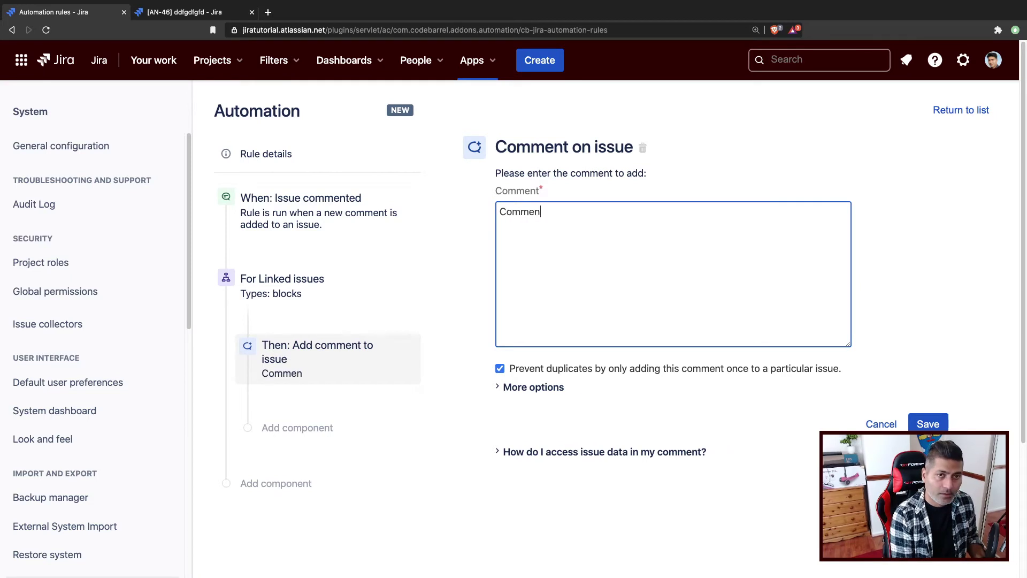
type("t added on ")
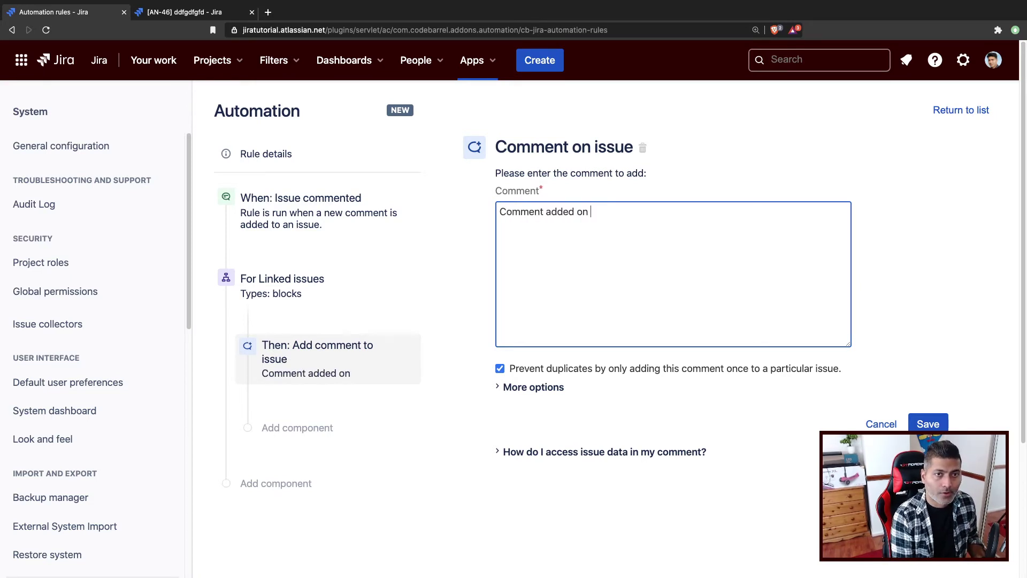
type("the ")
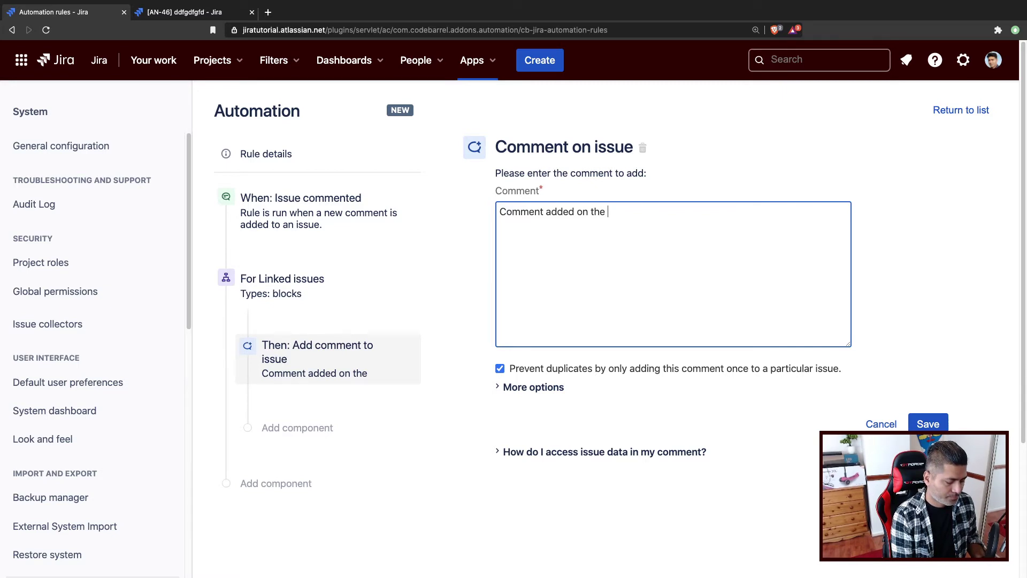
type("issue")
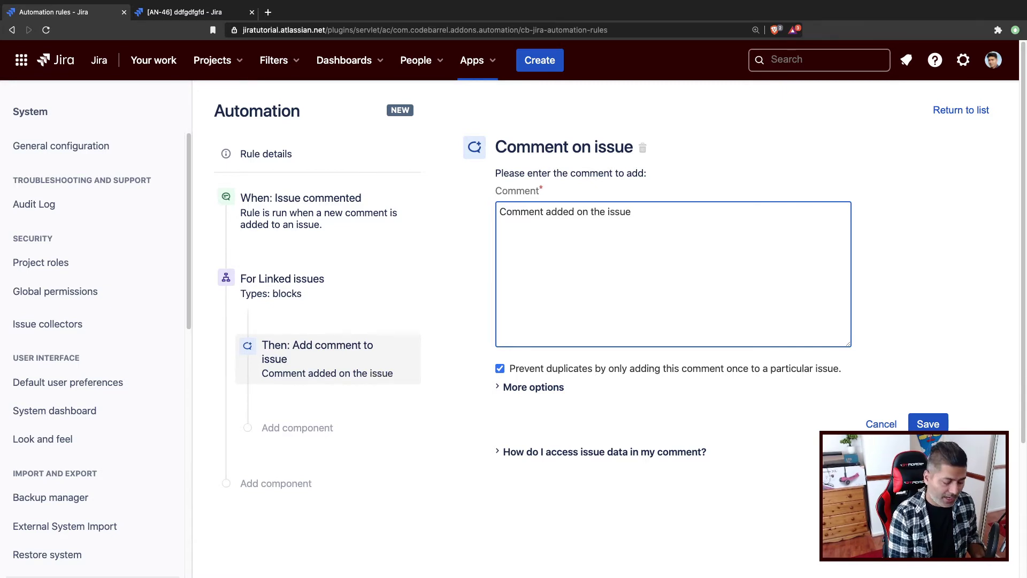
Expand the help on accessing issue data in the comment and examine the available smart values.
left_click(586, 453)
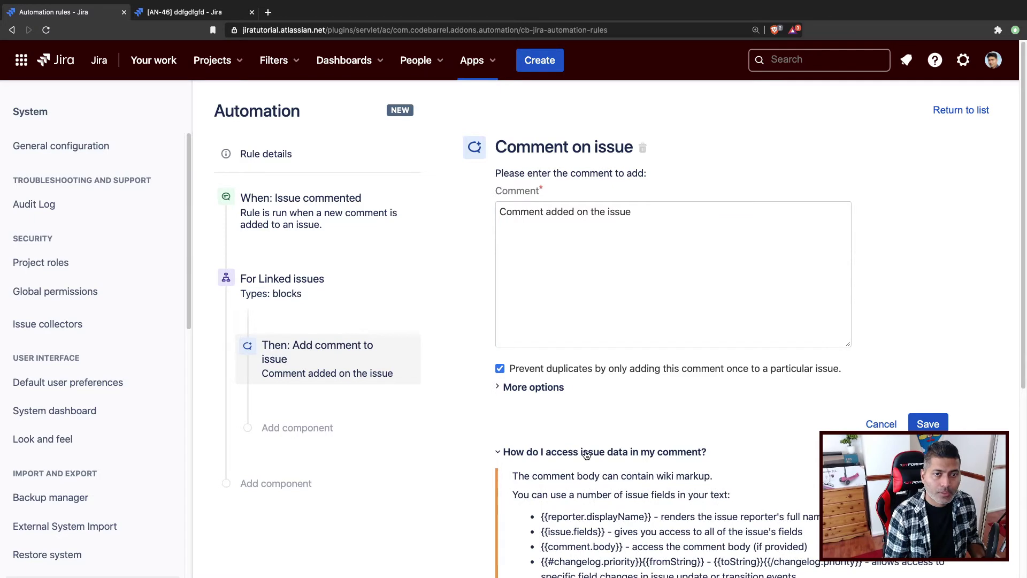
scroll(586, 453, "down", 2)
scroll(586, 454, "down", 2)
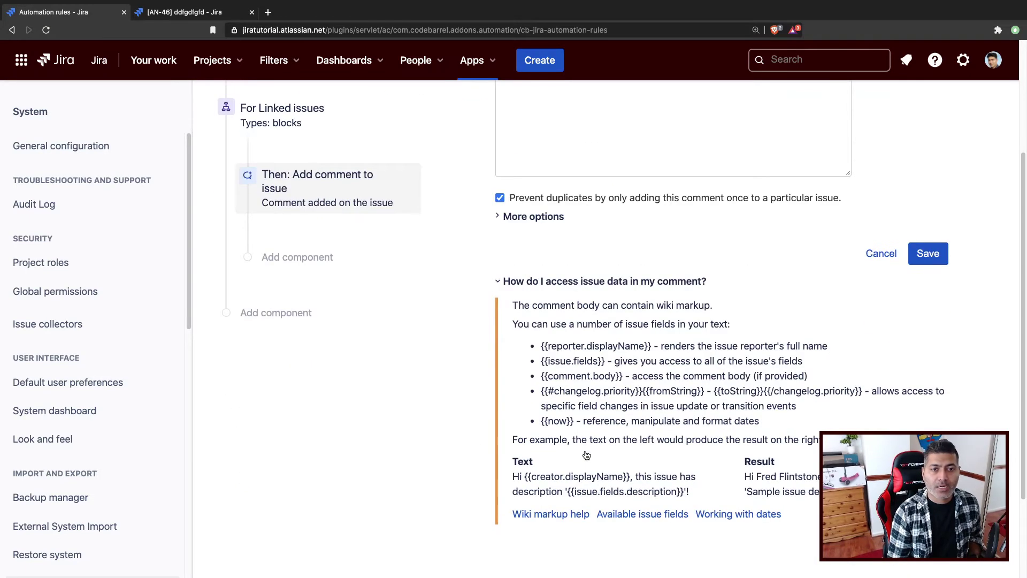
scroll(586, 454, "up", 4)
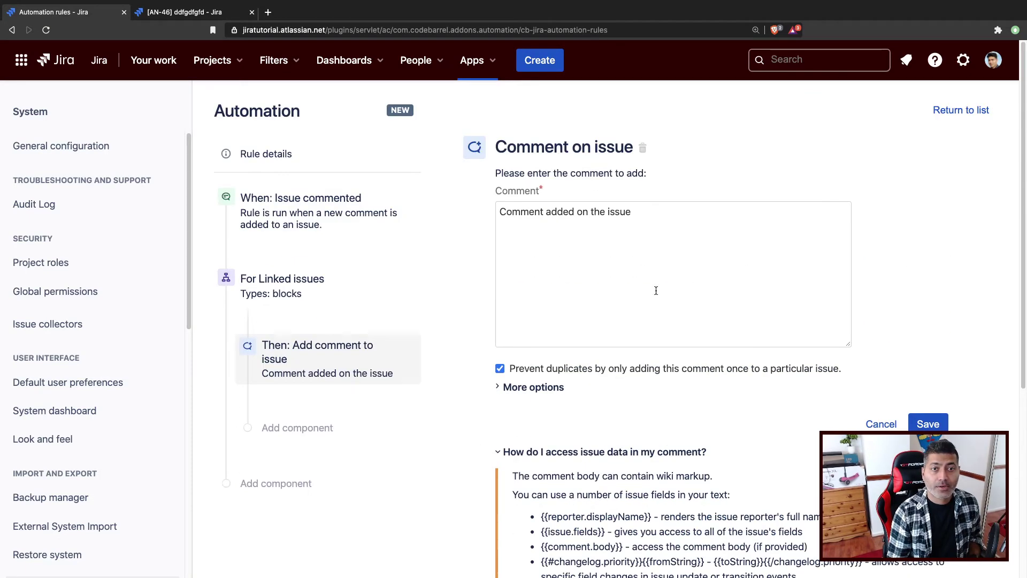
left_click(703, 222)
scroll(689, 357, "down", 5)
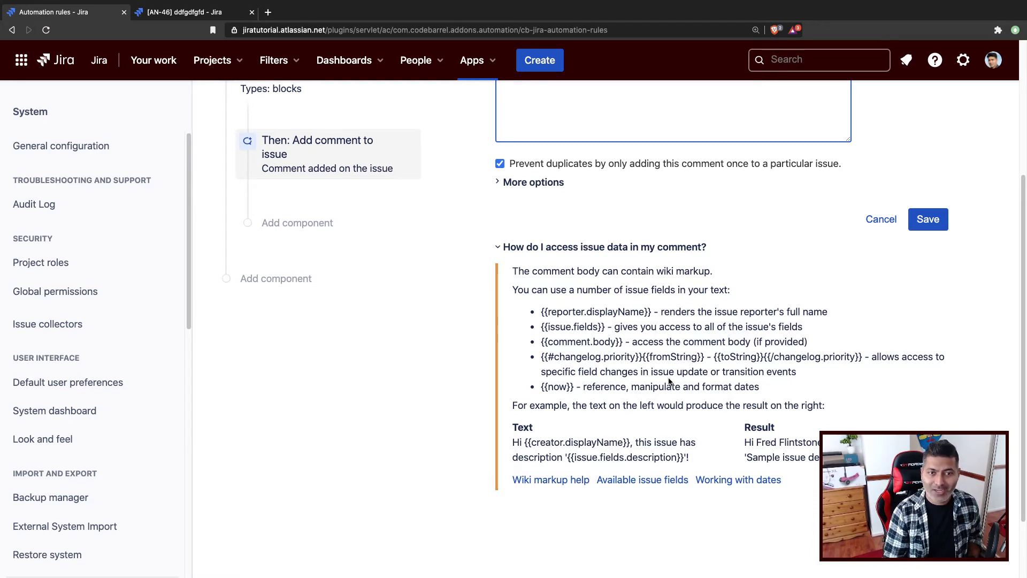
scroll(669, 380, "up", 4)
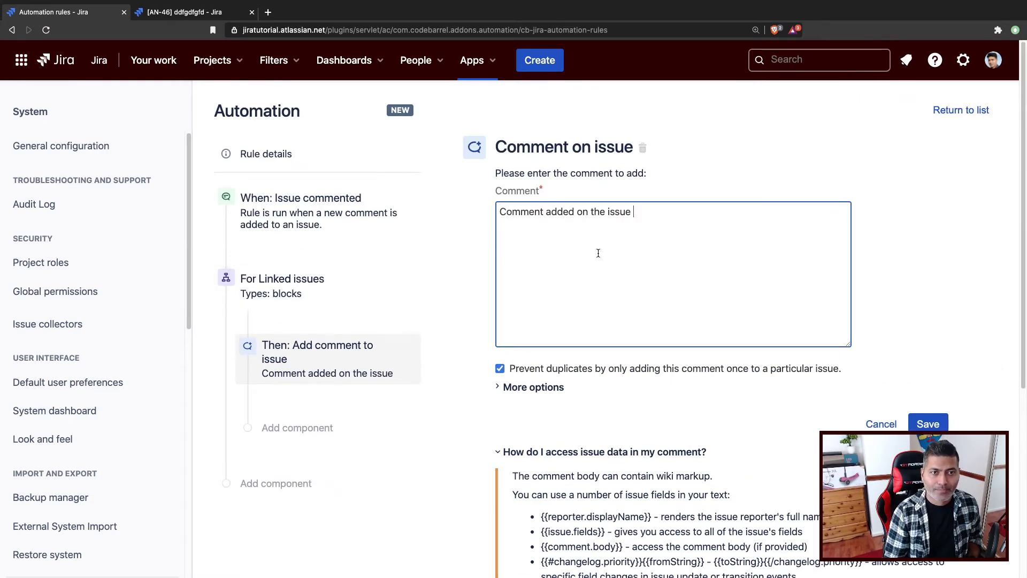
Append the smart value {{targetIssue}} to the end of the comment text.
type("{{}}")
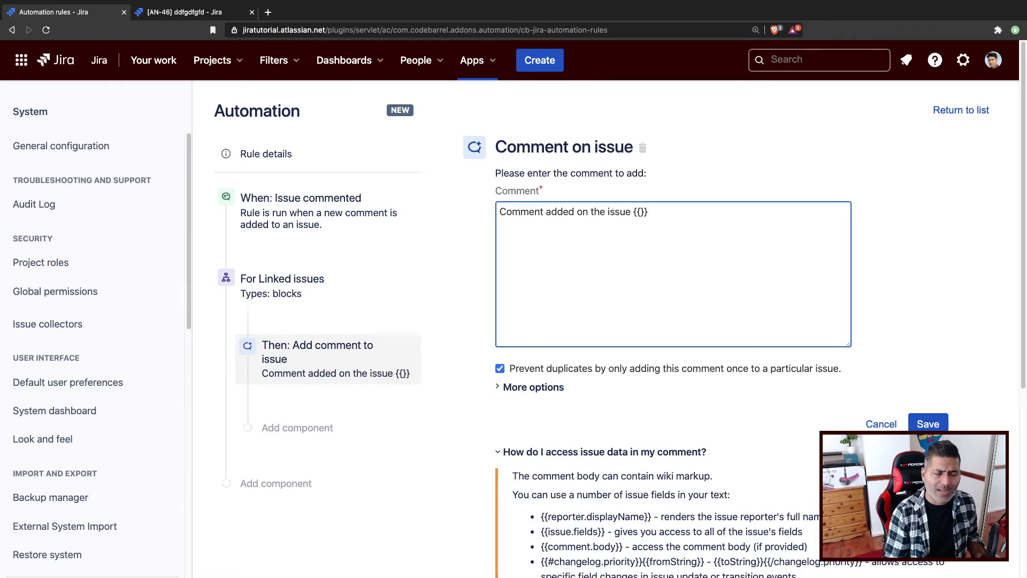
scroll(623, 265, "down", 1)
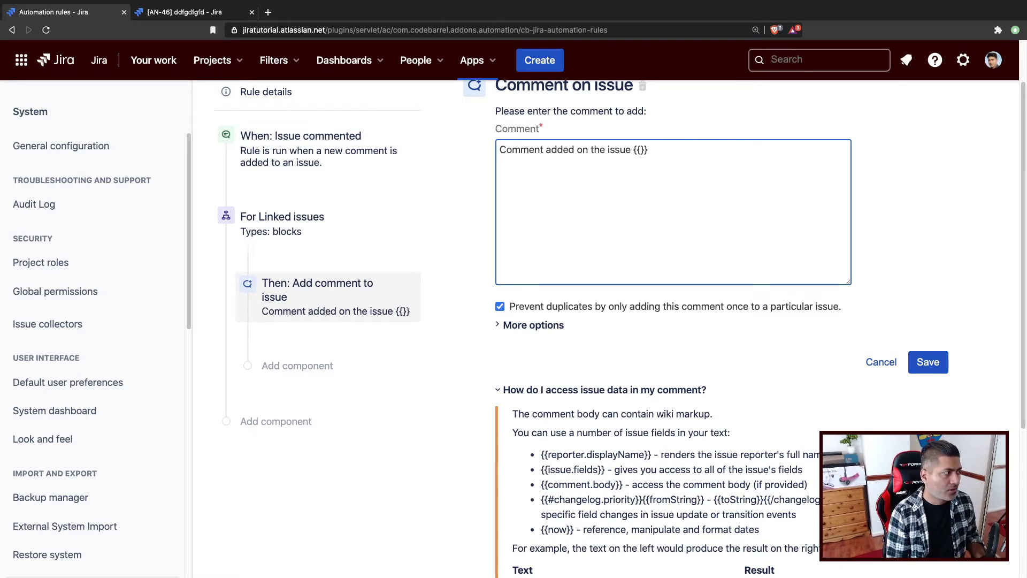
type("target")
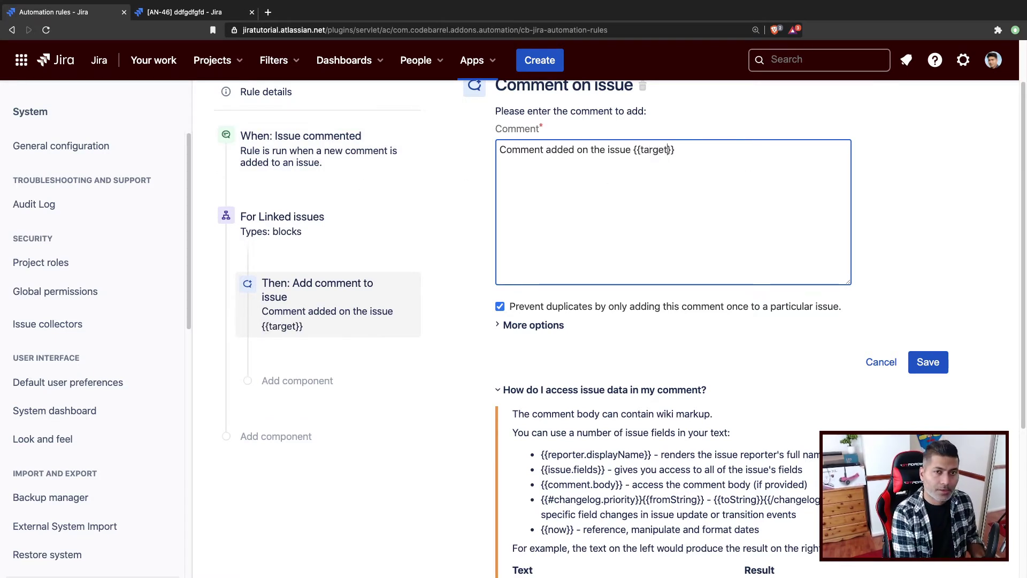
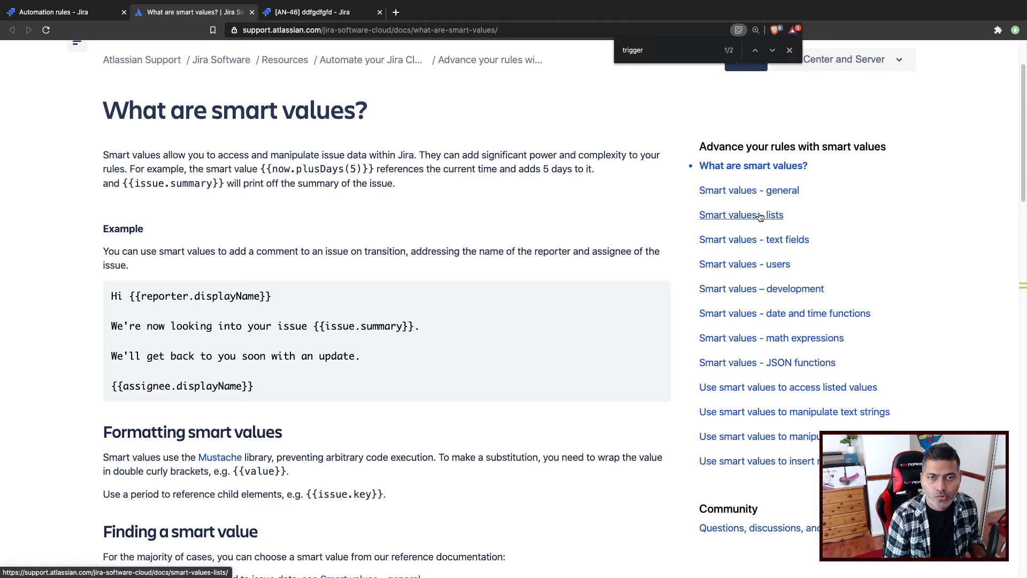
Search the "What are smart values?" page for "linked" and the "Smart values - lists" page for "trigger".
key("super+f")
type("linked")
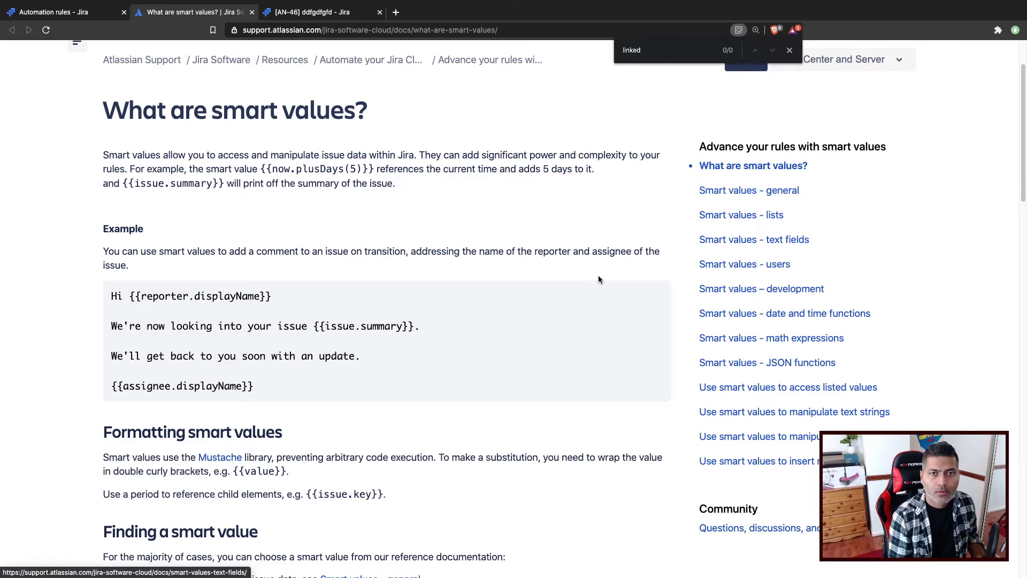
left_click(768, 216)
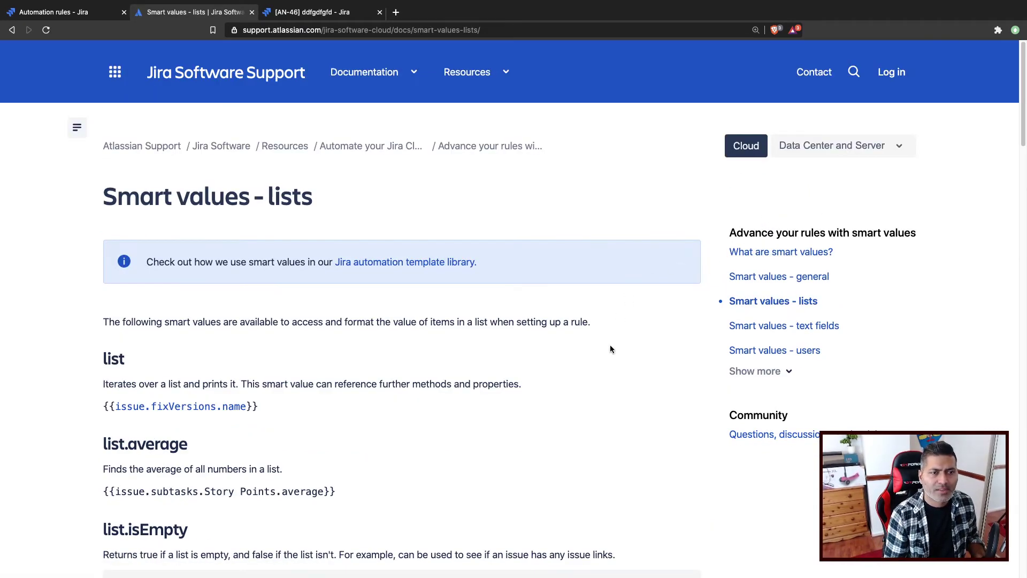
key("ctrl+f")
type("trigger")
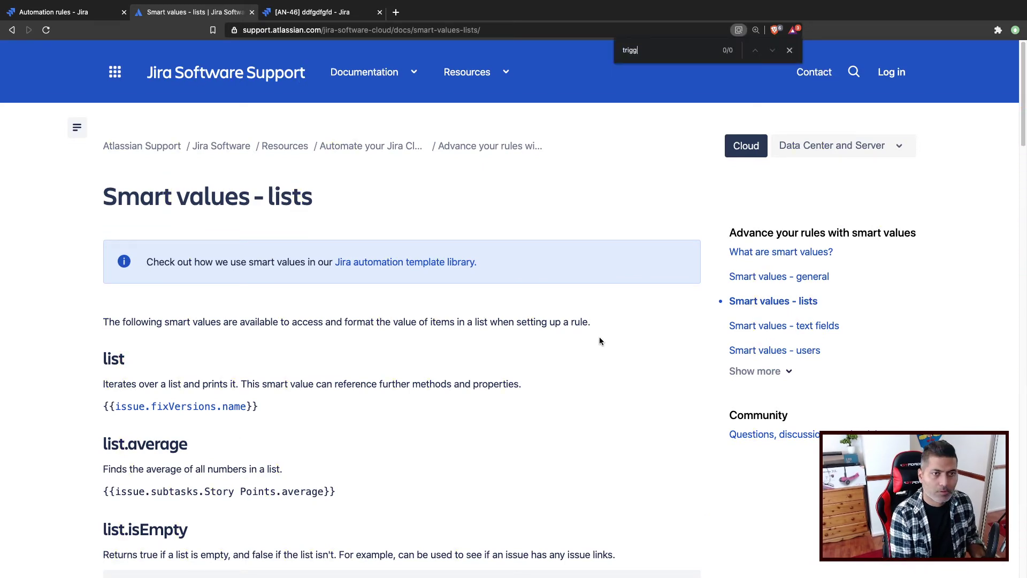
Find "trigger" on the "Smart values - general" documentation page and copy the {{triggerIssue}} heading.
left_click(813, 276)
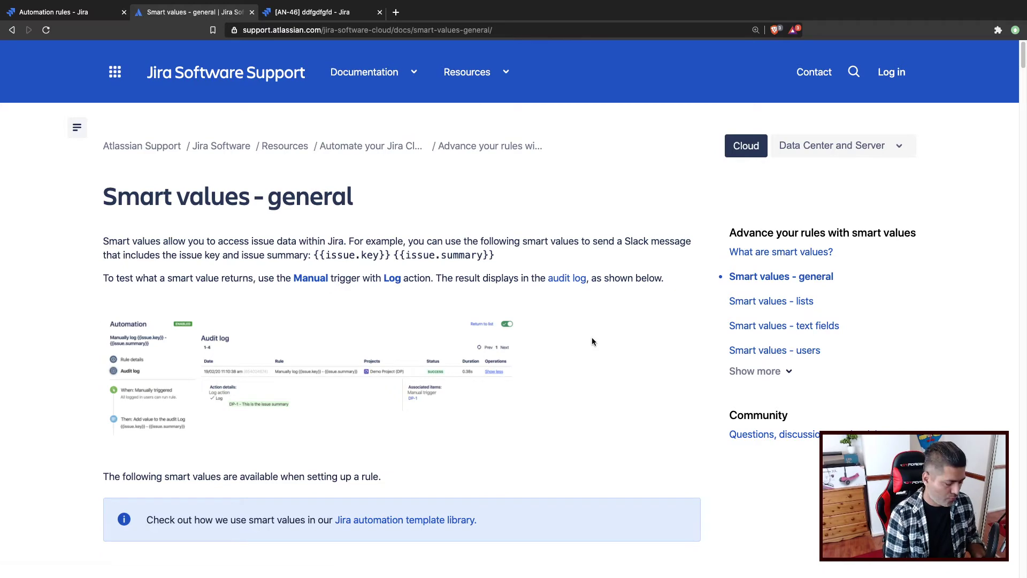
key("ctrl+f")
type("trigger")
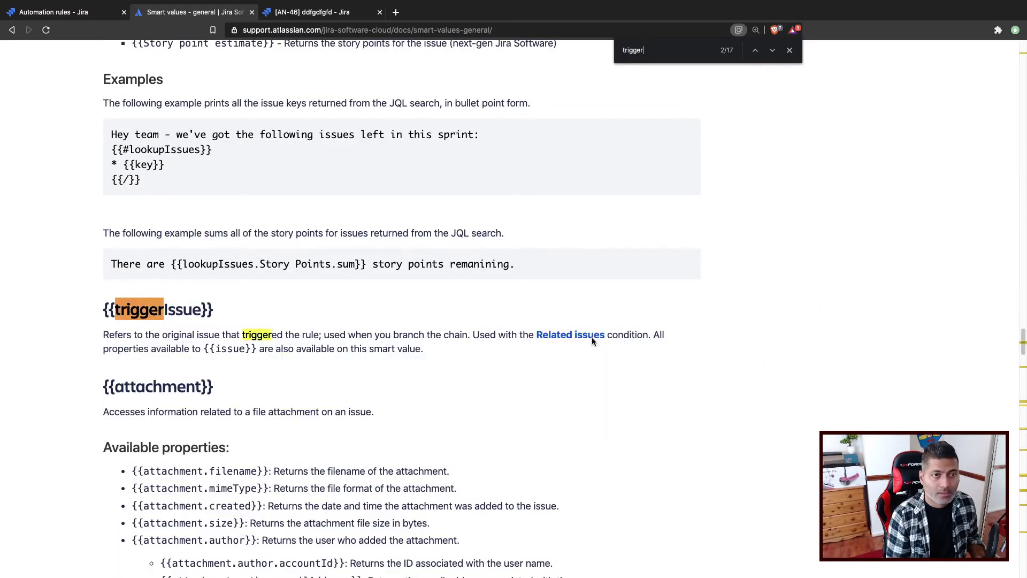
triple_click(162, 310)
key("super+c")
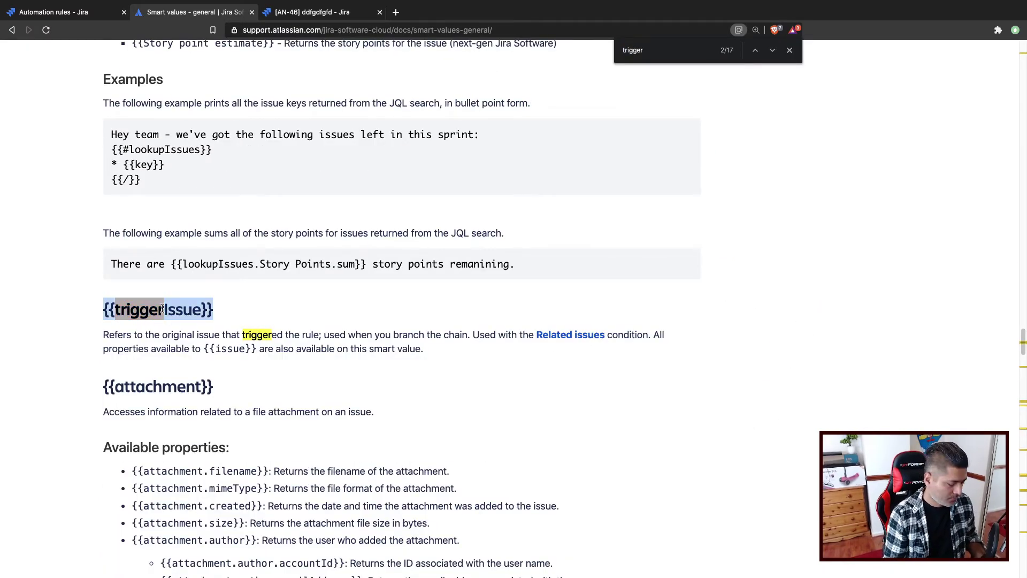
Return to the automation rule and replace {{targetIssue}} in the comment text with {{triggerIssue}}.
left_click(70, 16)
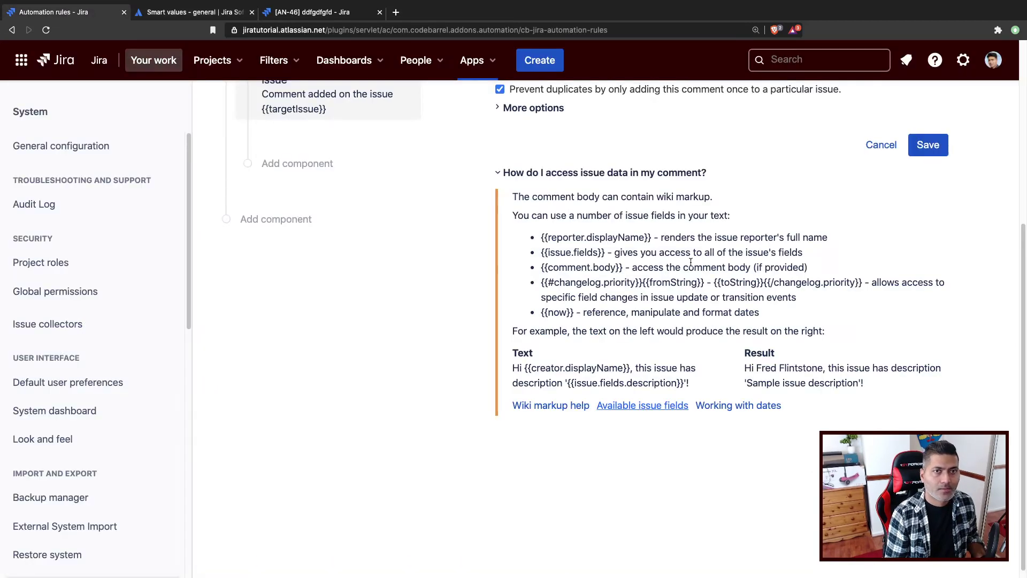
scroll(660, 256, "up", 5)
left_click(723, 210)
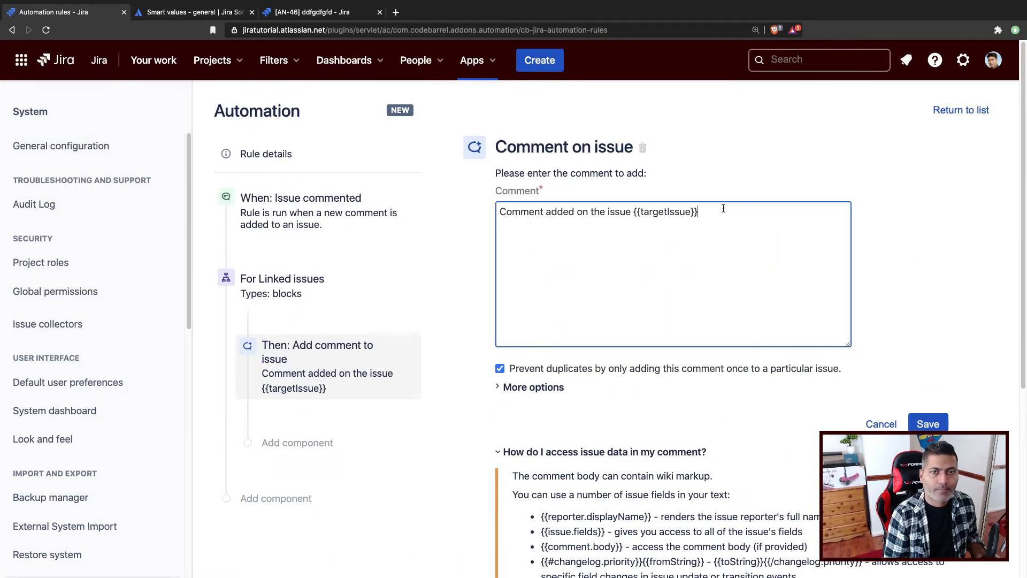
key("shift+Left")
key("shift+Left")
key("shift+Left")
key("shift+Left")
key("shift+Left")
key("shift+Left")
key("shift+Left")
key("shift+Left")
key("shift+Left")
key("shift+Left")
key("shift+Left")
key("shift+Left")
key("shift+Left")
key("shift+Left")
key("shift+Left")
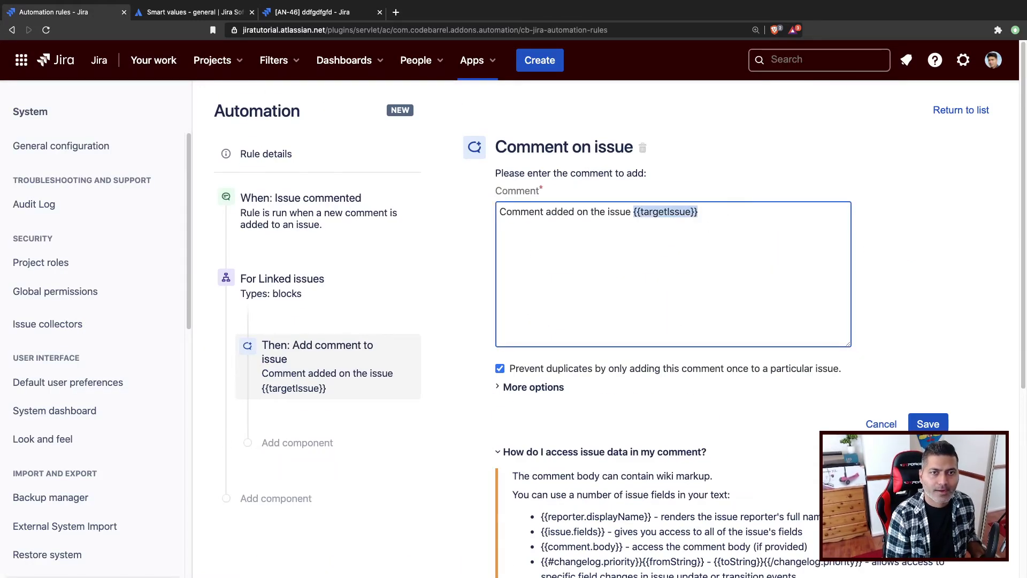
key("super+v")
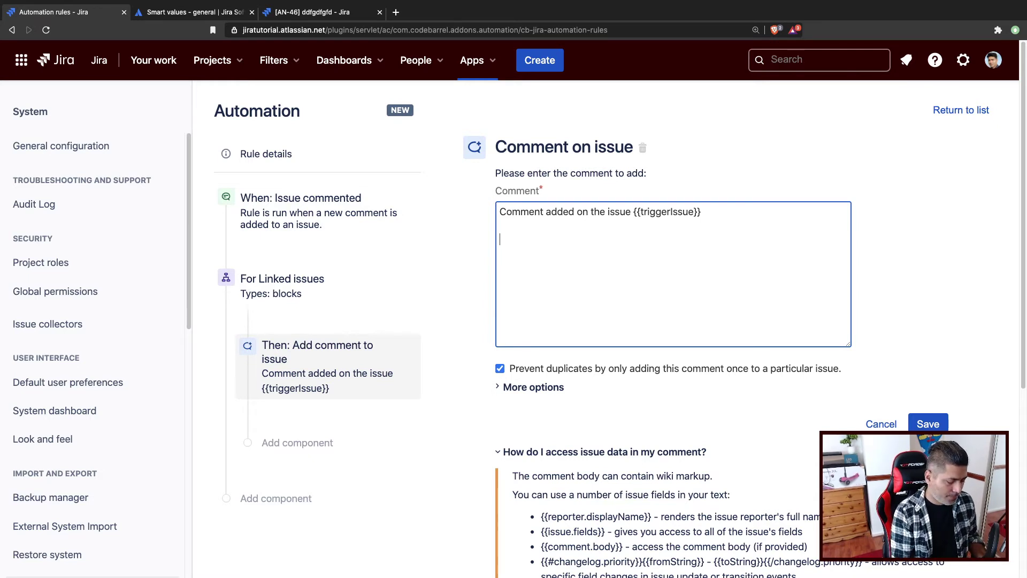
Add the line "Last comment was:" to the comment text, below the first line and a blank line.
type("Comment")
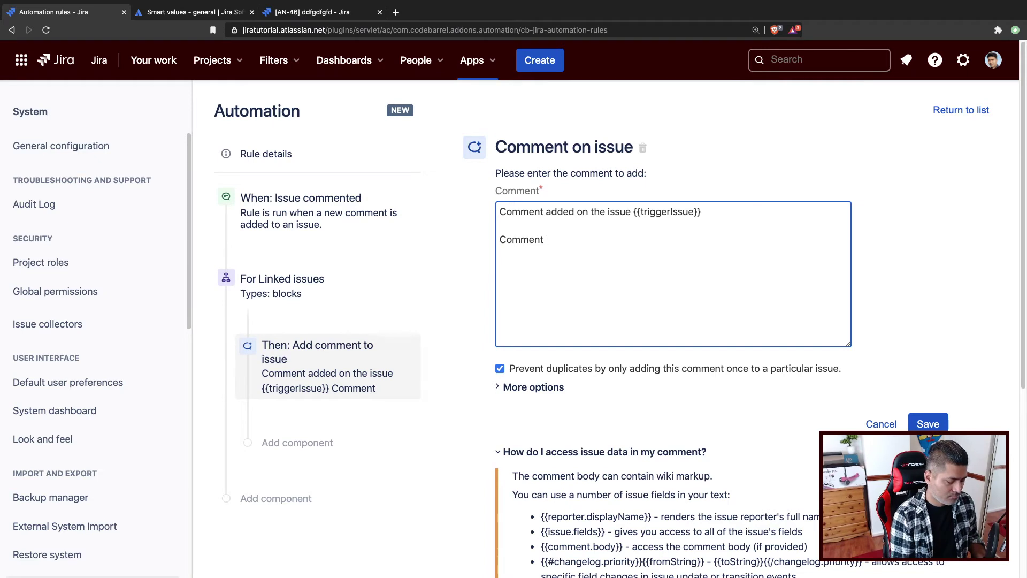
type("Last")
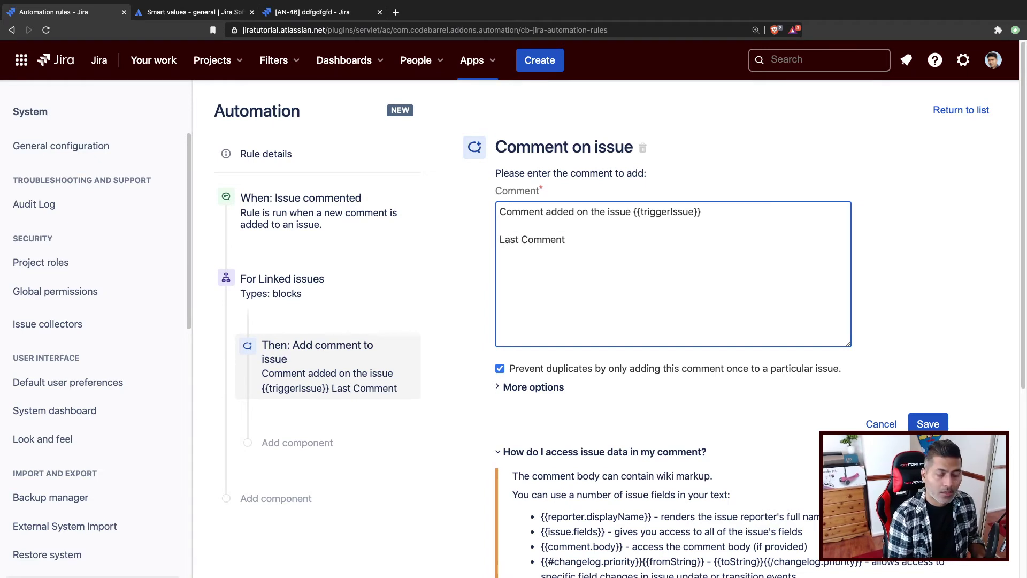
key("Delete")
type("c")
key("Right")
type("was:")
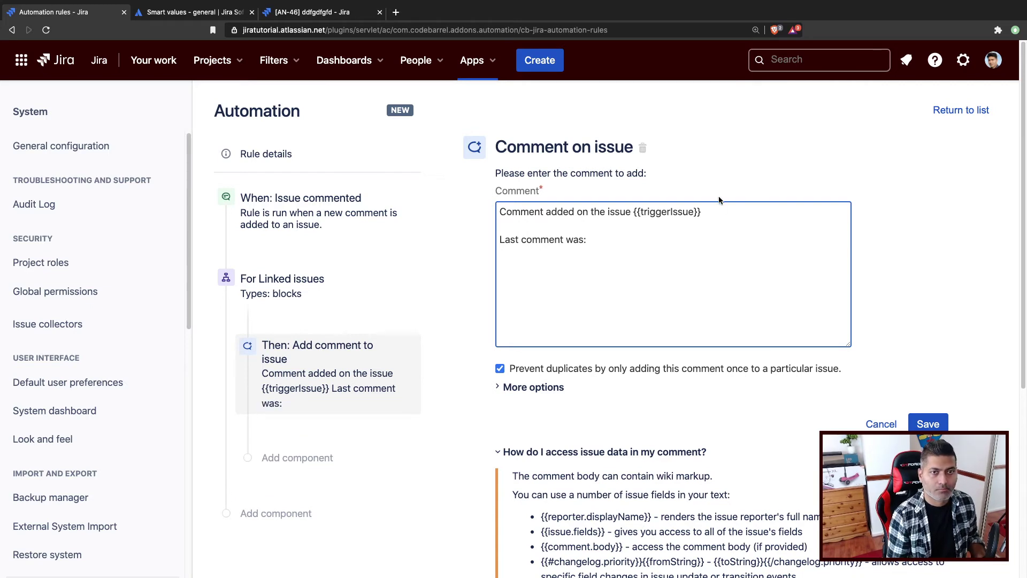
Put a colon after "Comment added on the issue" and move {{triggerIssue}} onto its own line.
left_click(633, 214)
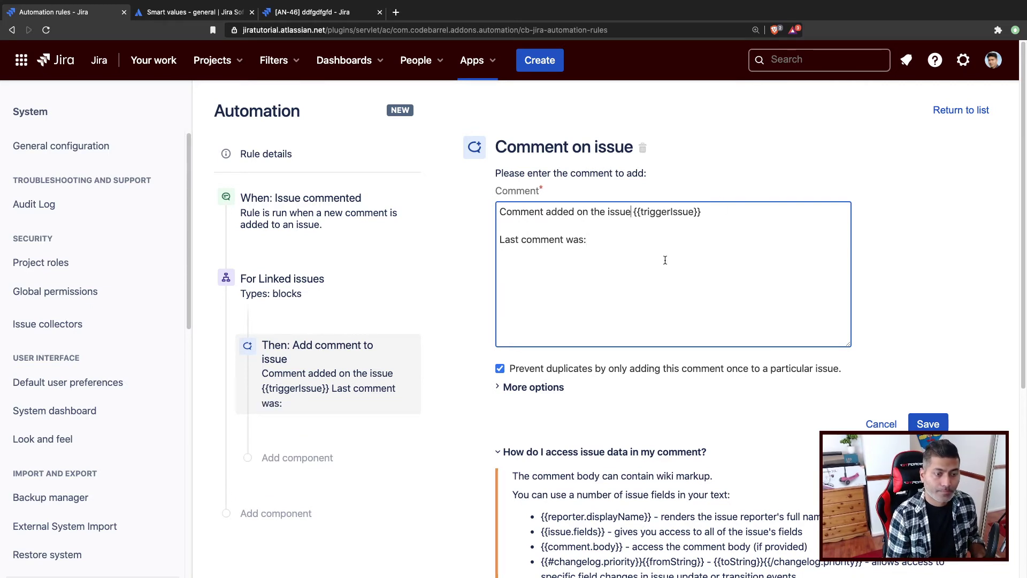
type(":")
key("Return")
key("Down")
key("Down")
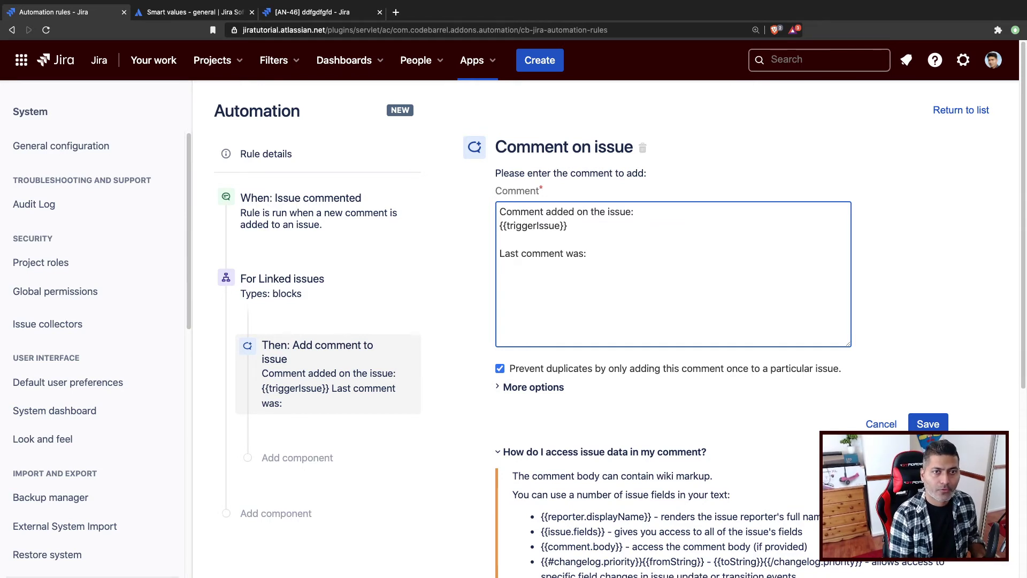
Add {{triggerIssue.comments.last.body}} to the comment text on its own line below "Last comment was:".
key("shift+End")
key("ctrl+c")
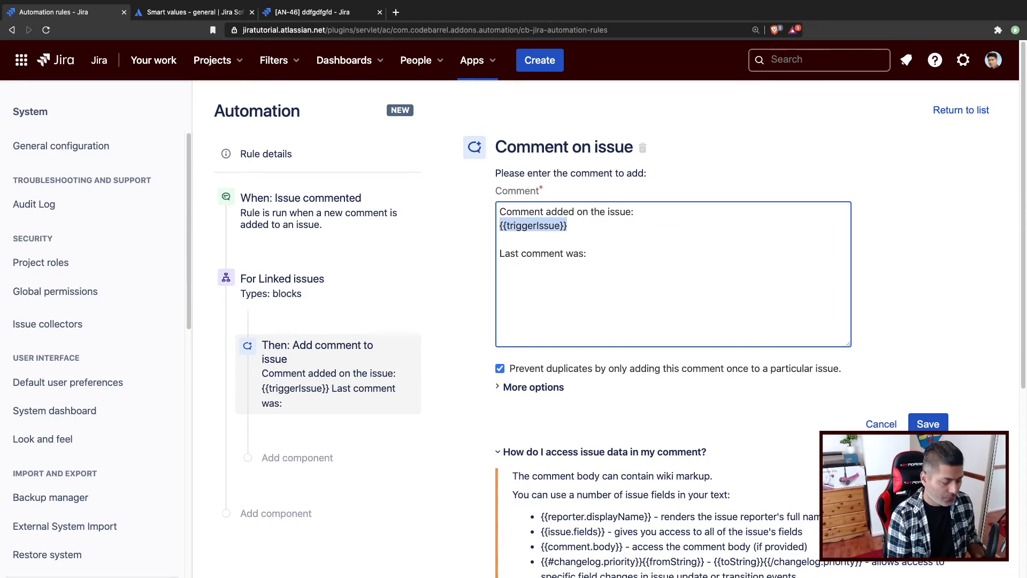
left_click(500, 267)
key("ctrl+v")
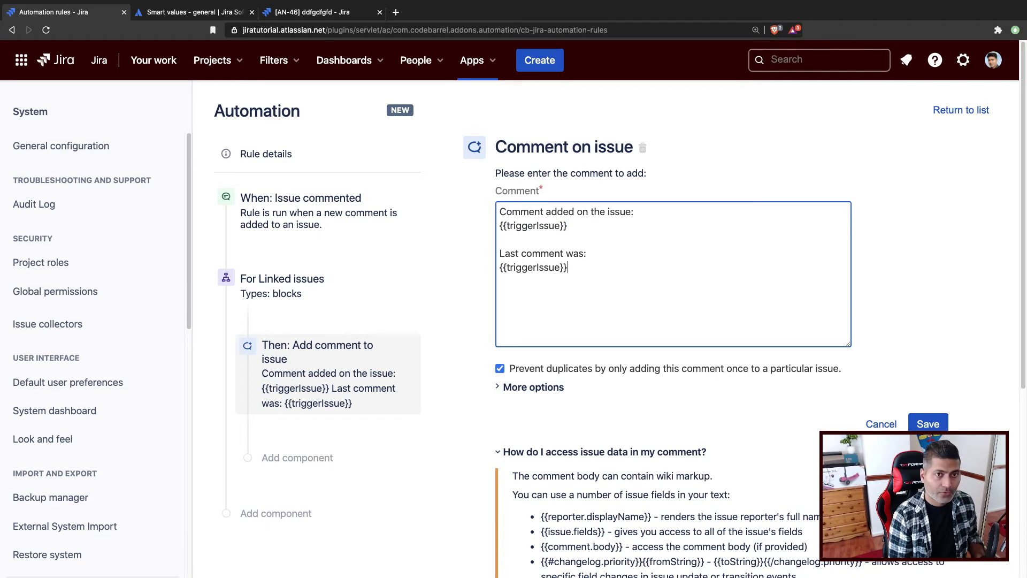
type(".comments.")
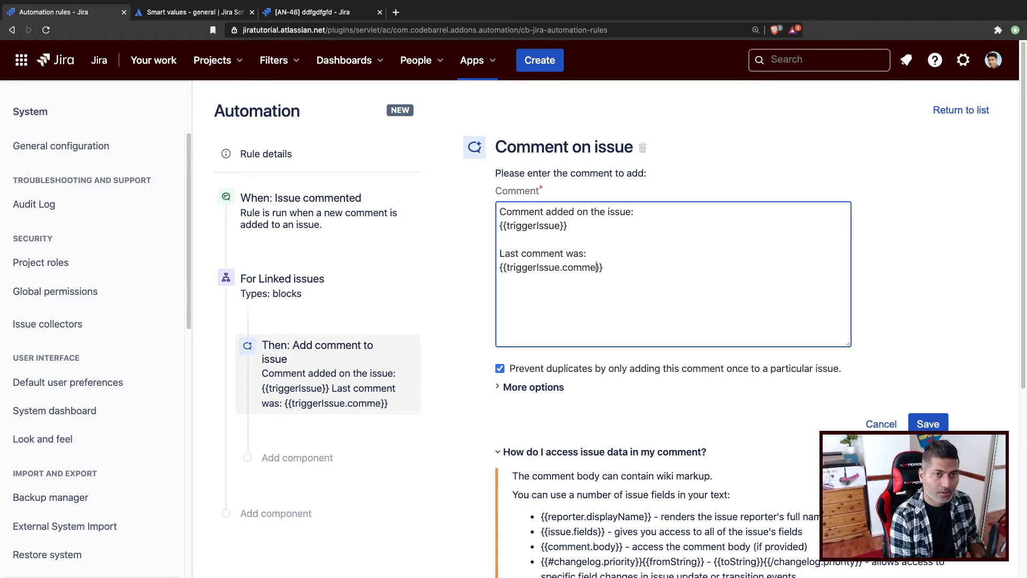
type("last")
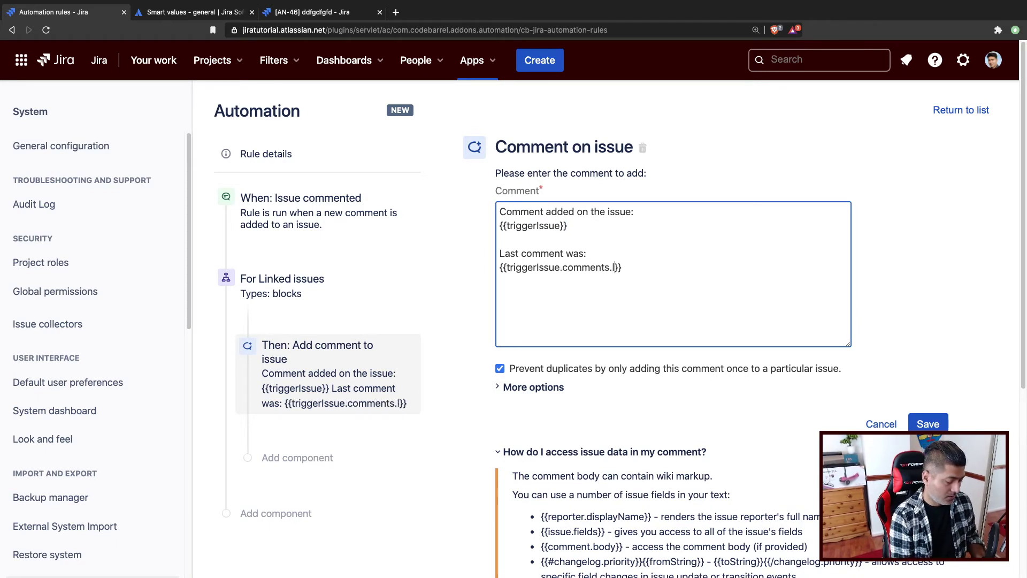
type(".")
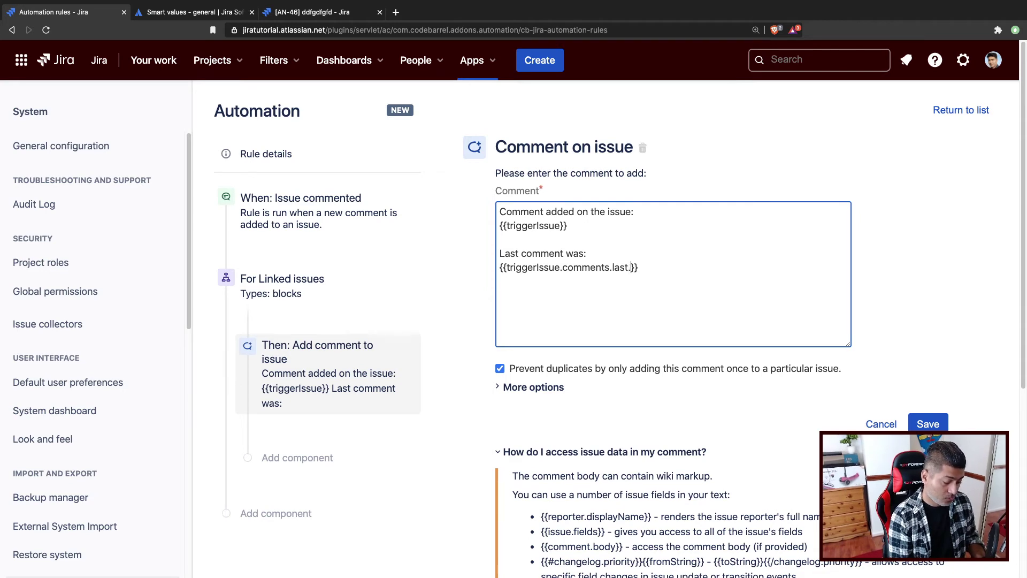
type("body")
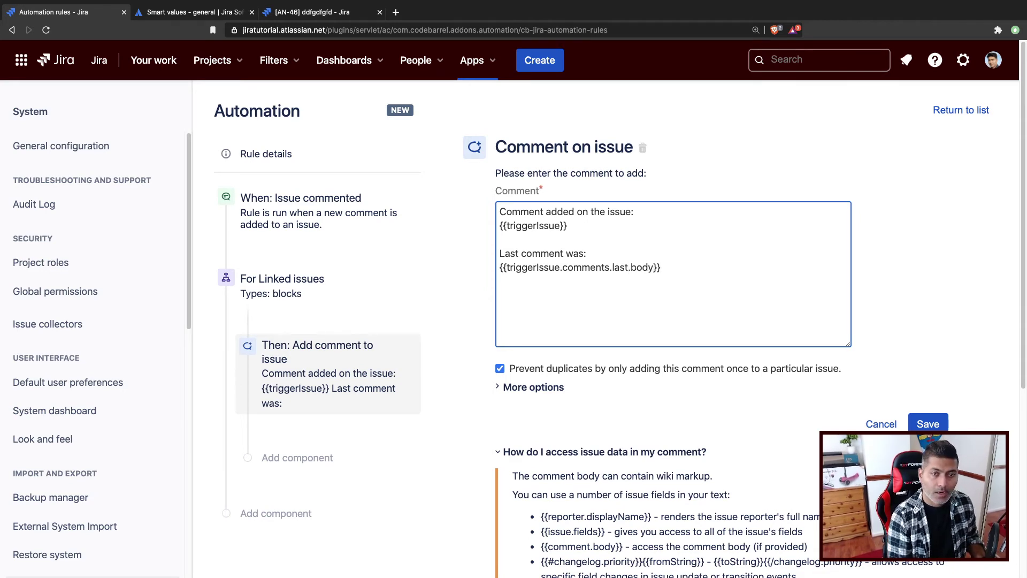
Search the smart values documentation page for "comment" and review the {{comment.body}} property.
key("ctrl+Tab")
key("ctrl+f")
type("comment")
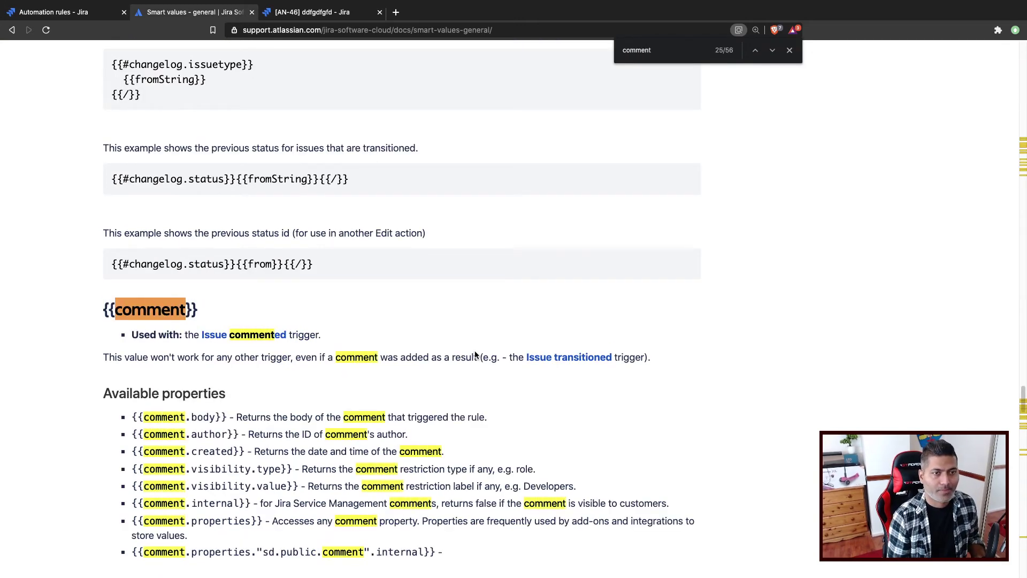
scroll(434, 364, "down", 1)
scroll(431, 358, "down", 3)
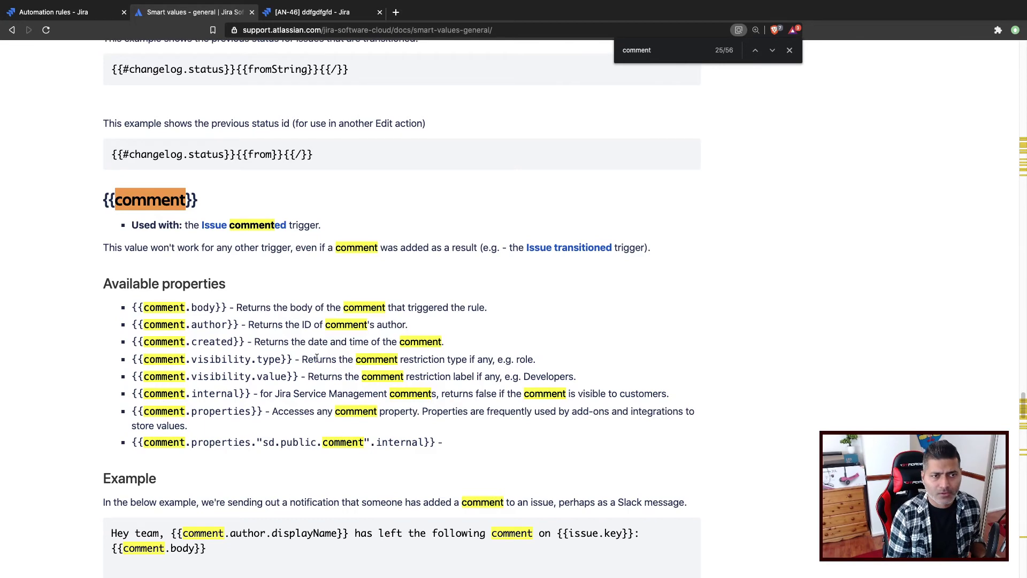
left_click_drag(222, 308, 159, 308)
left_click(230, 308)
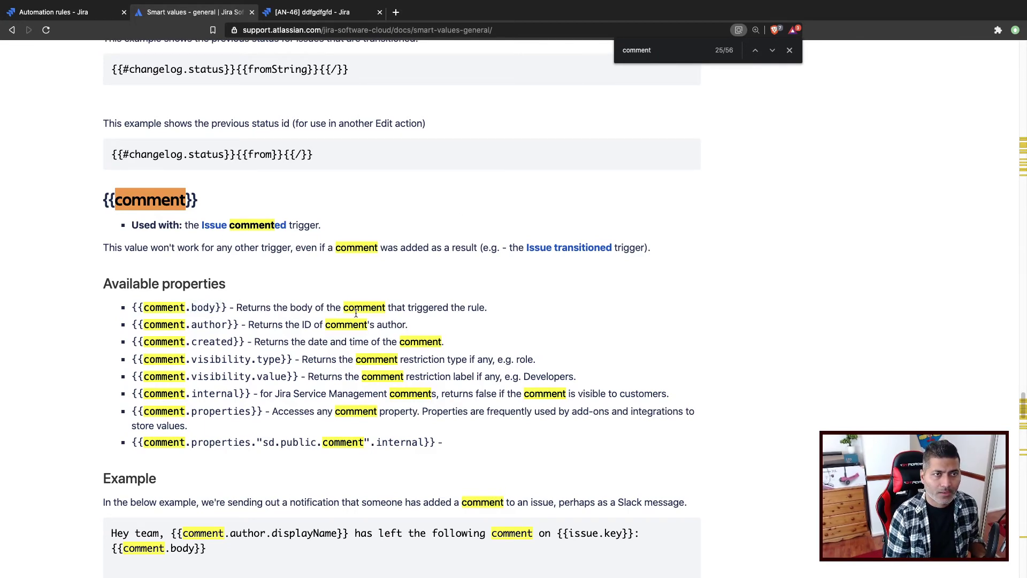
Search the documentation page for "comments" and review the {{issue.comments.last.body}} property.
left_click(672, 52)
type("s")
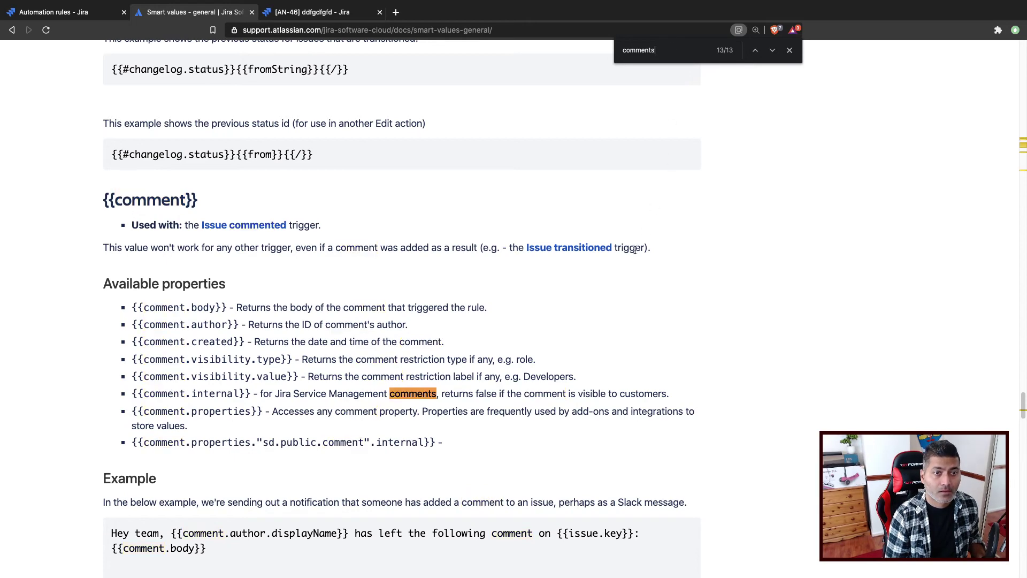
key("Return")
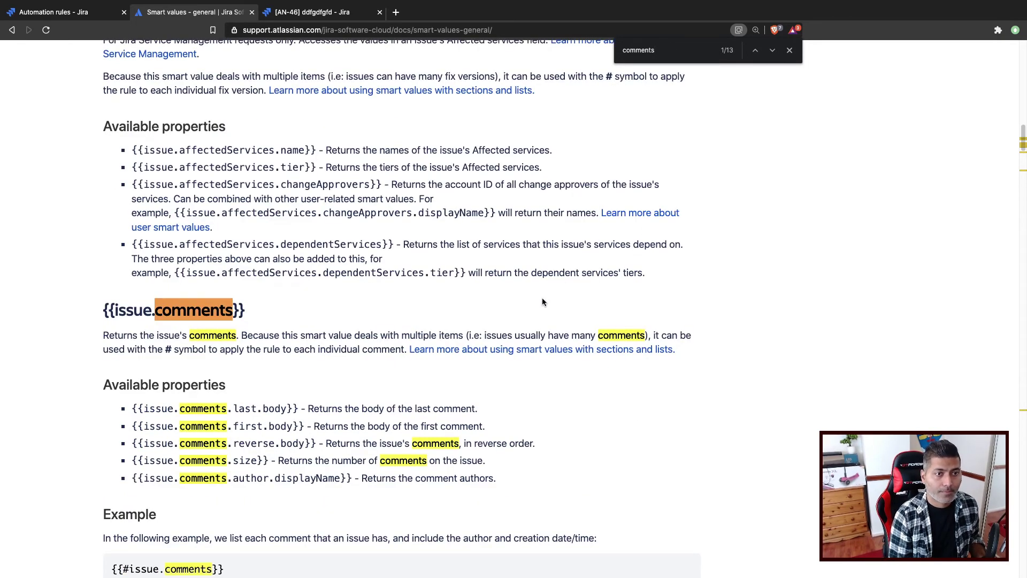
triple_click(212, 410)
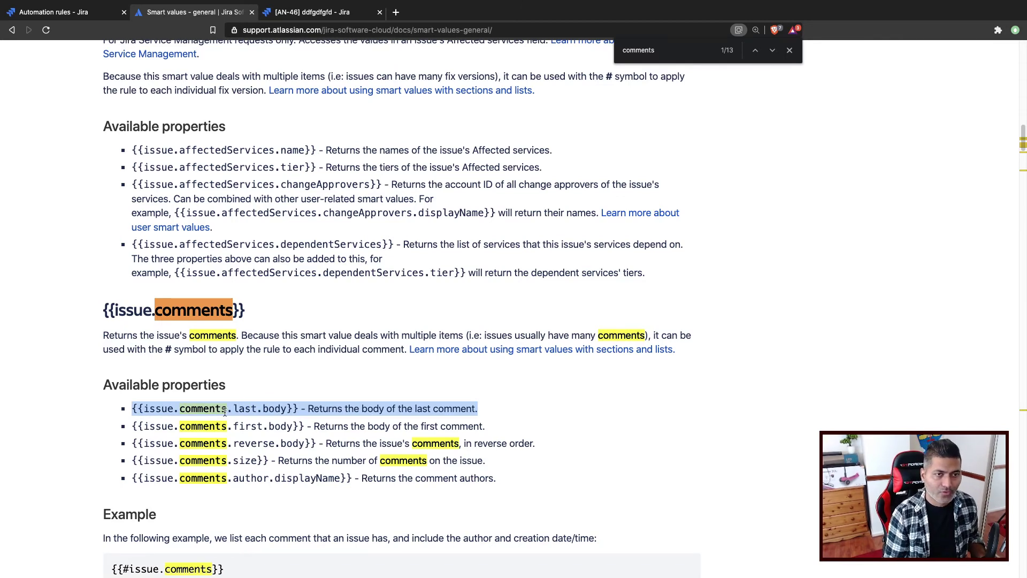
left_click(183, 413)
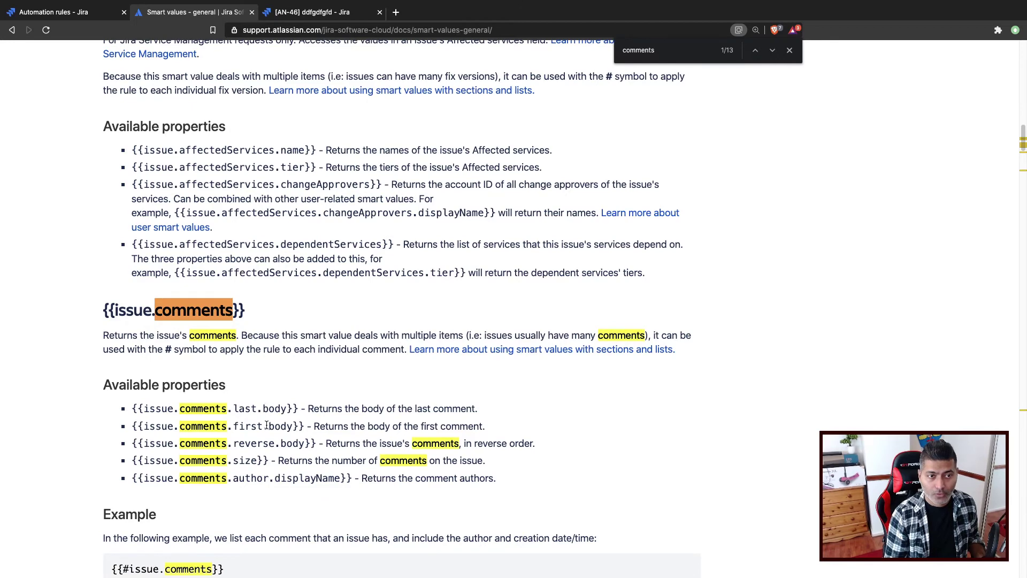
Return to the automation rule, check the {{triggerIssue.comments.last.body}} smart value and save the comment action.
left_click(83, 15)
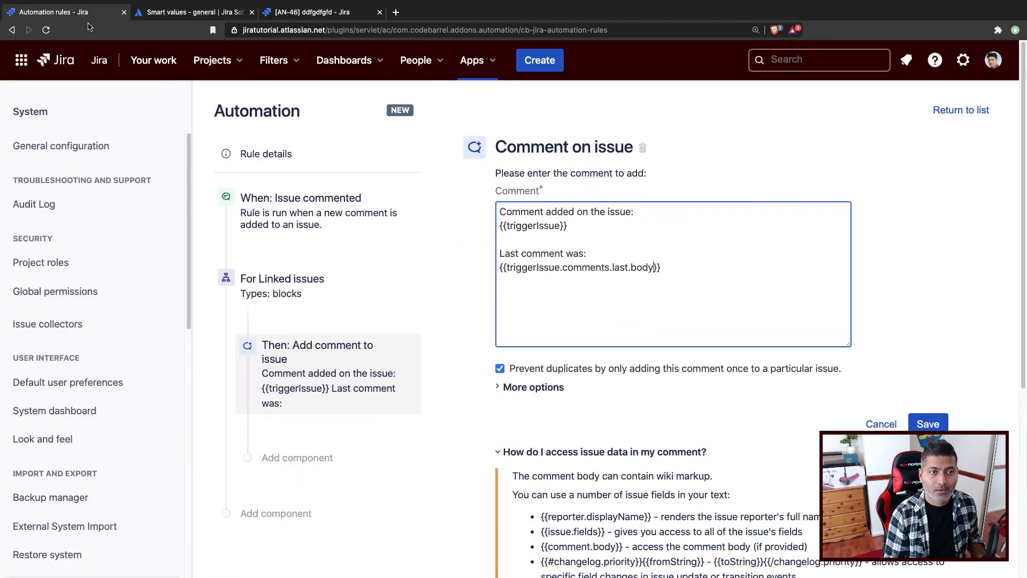
double_click(584, 266)
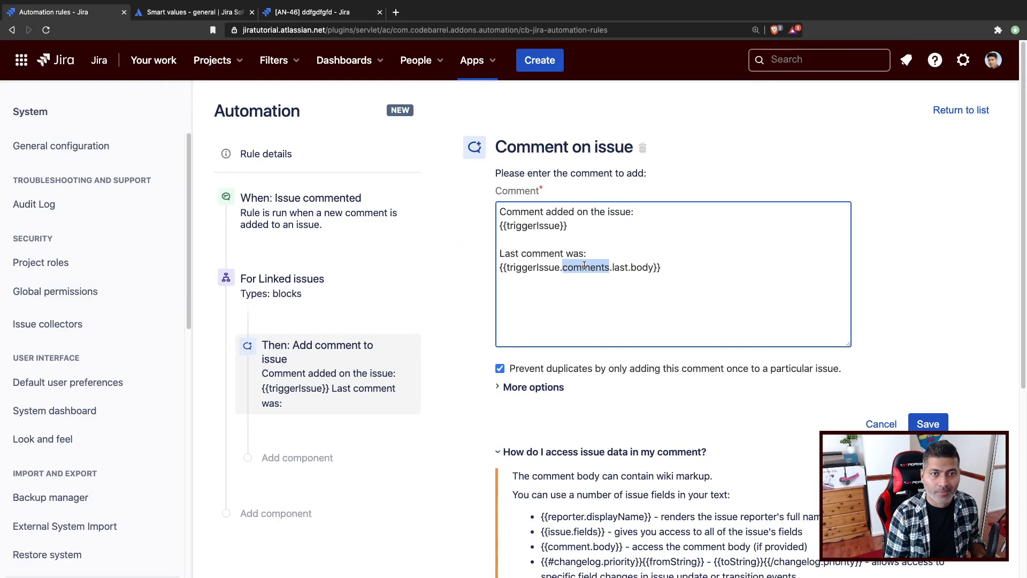
left_click_drag(681, 265, 457, 275)
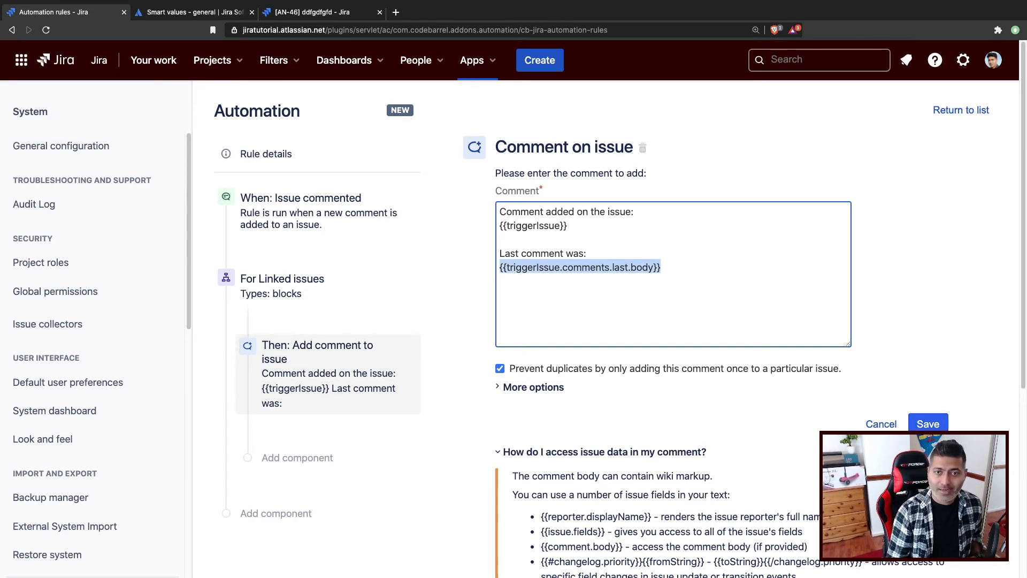
left_click(929, 424)
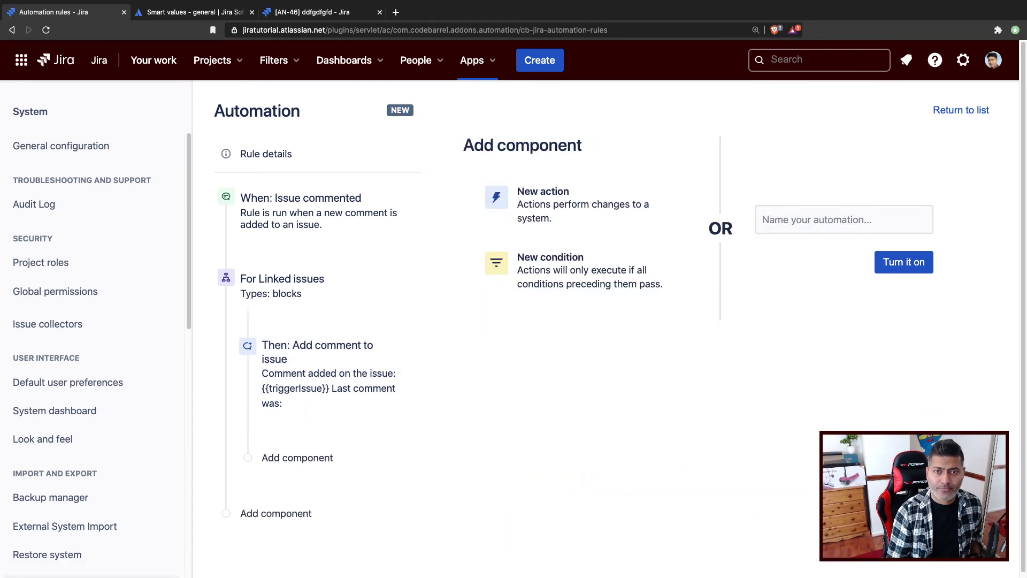
Name the automation rule "Comment on blocked issues" and turn it on.
left_click(856, 230)
type("C")
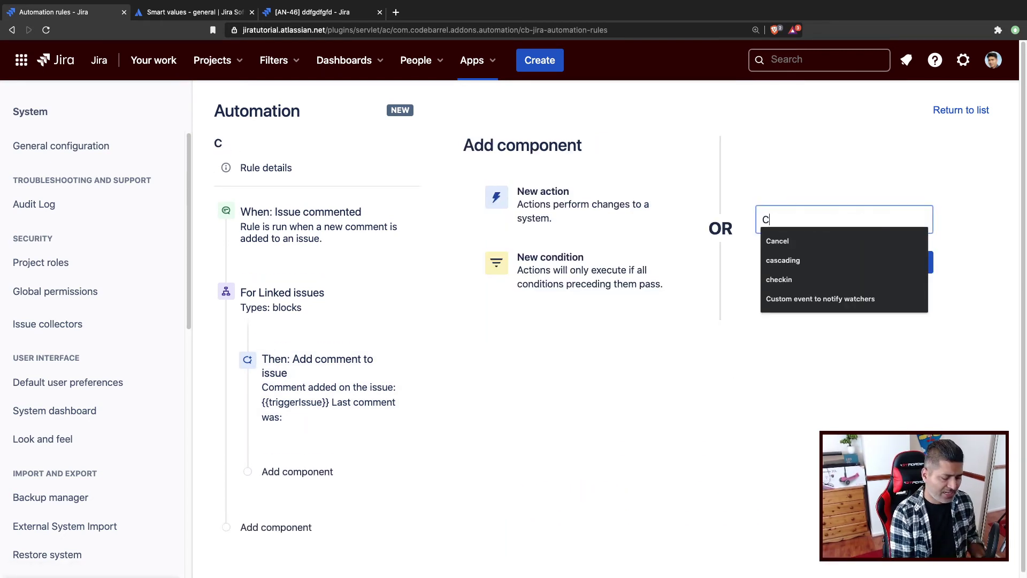
type("omment on blocked issues")
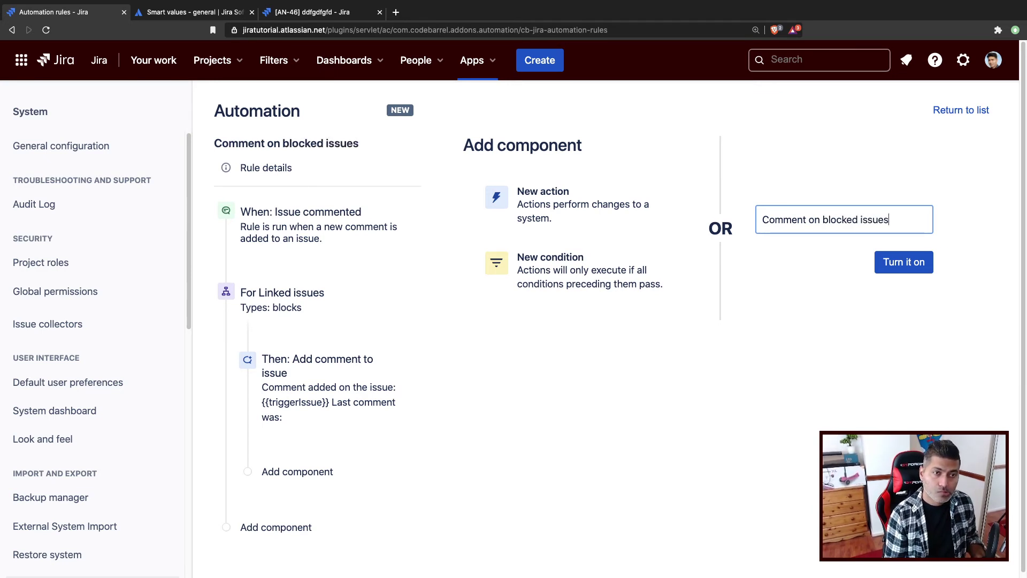
left_click(926, 264)
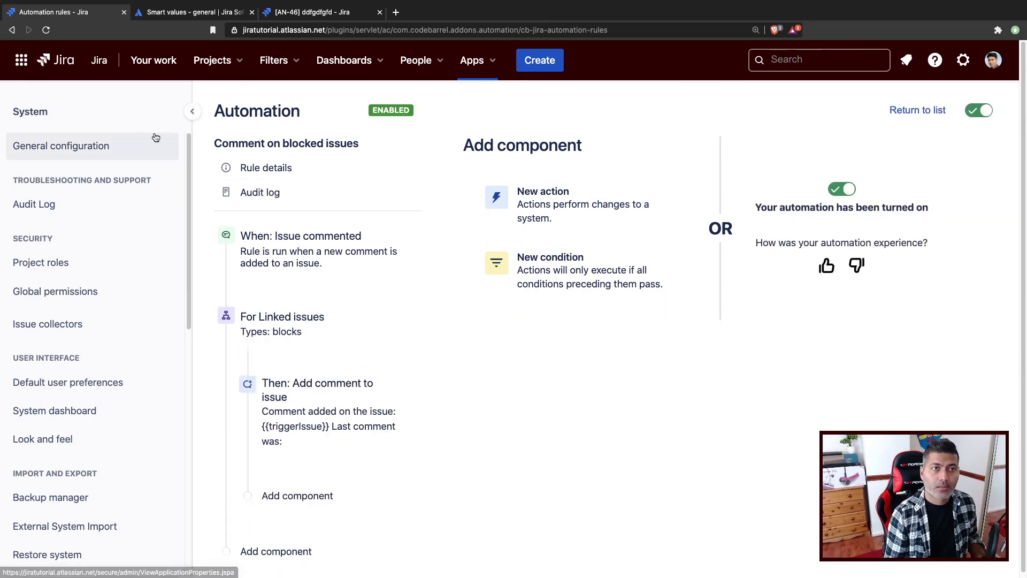
Close the smart values documentation and go to the comments of issue AN-46.
left_click(182, 13)
left_click(252, 12)
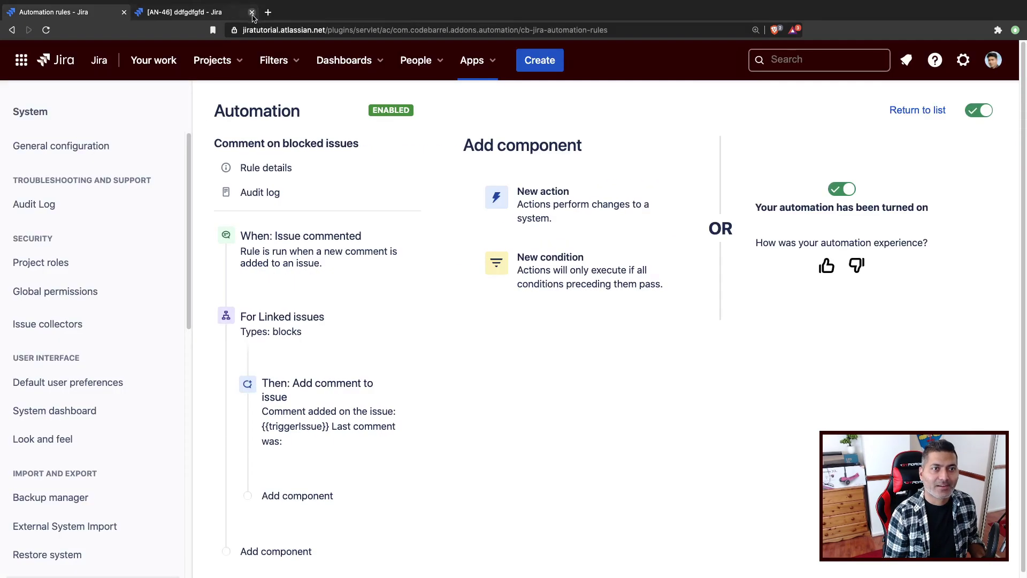
key("ctrl+Tab")
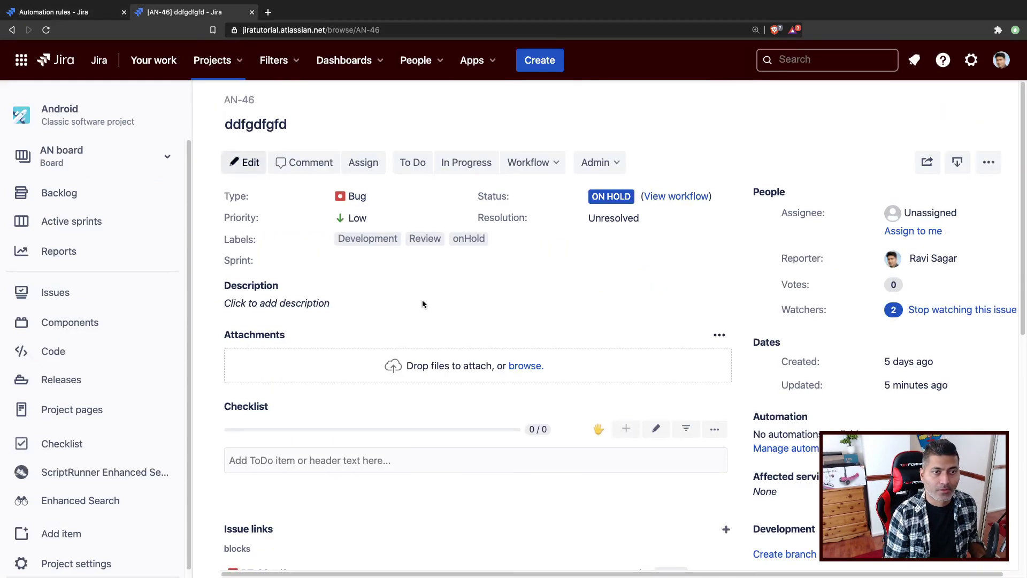
scroll(486, 373, "down", 8)
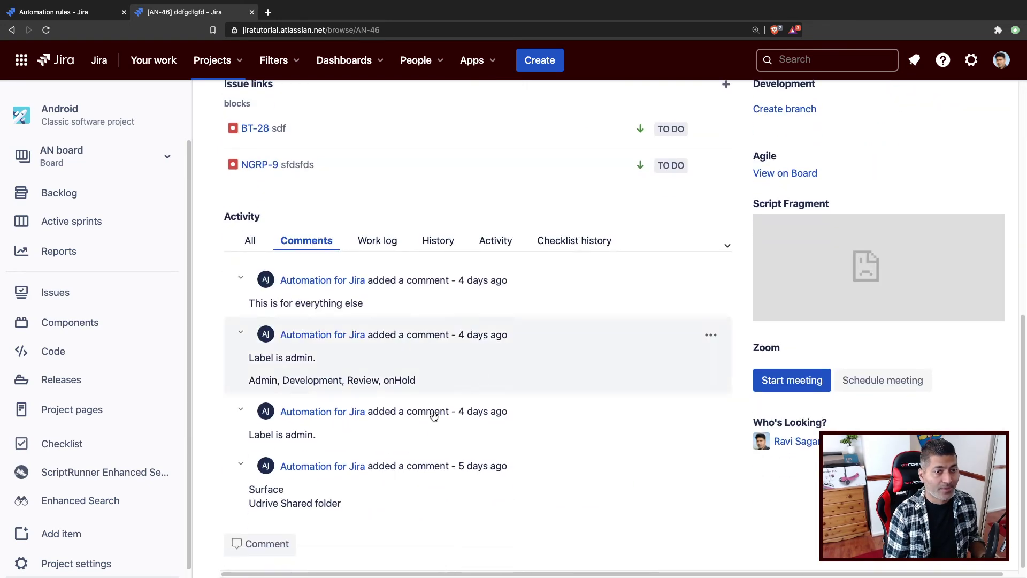
Comment on AN-46: "This is the comment that I am adding on the trigger issue. Let us see if it is copied to linked issues or not.".
left_click(261, 544)
type("Th")
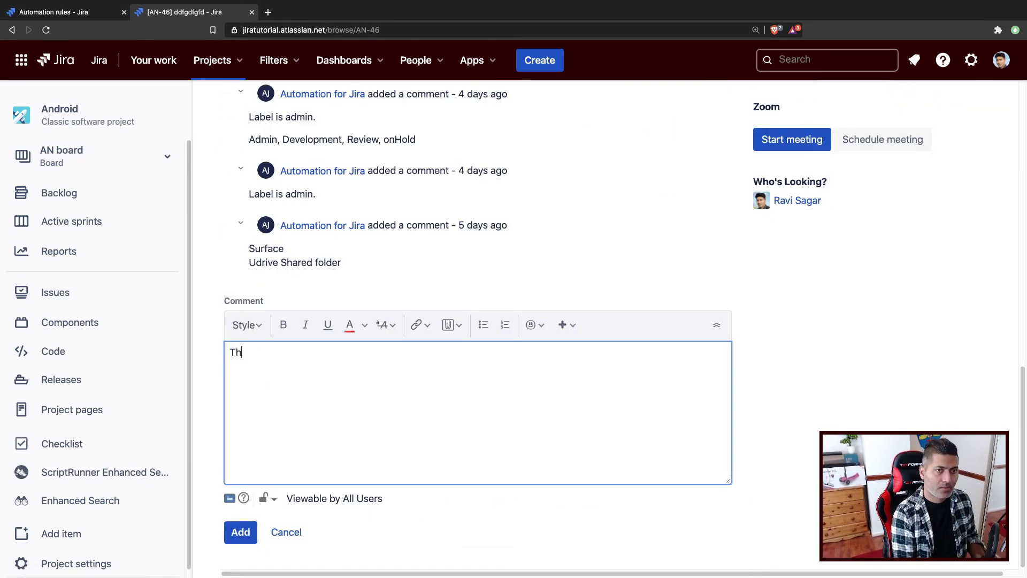
type("is isa the ")
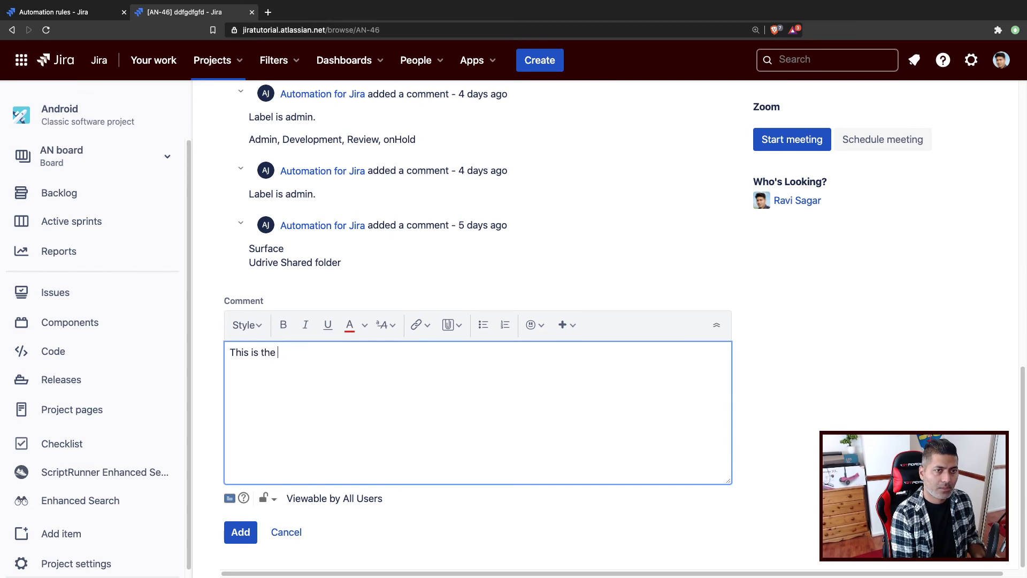
type("comment that I am ")
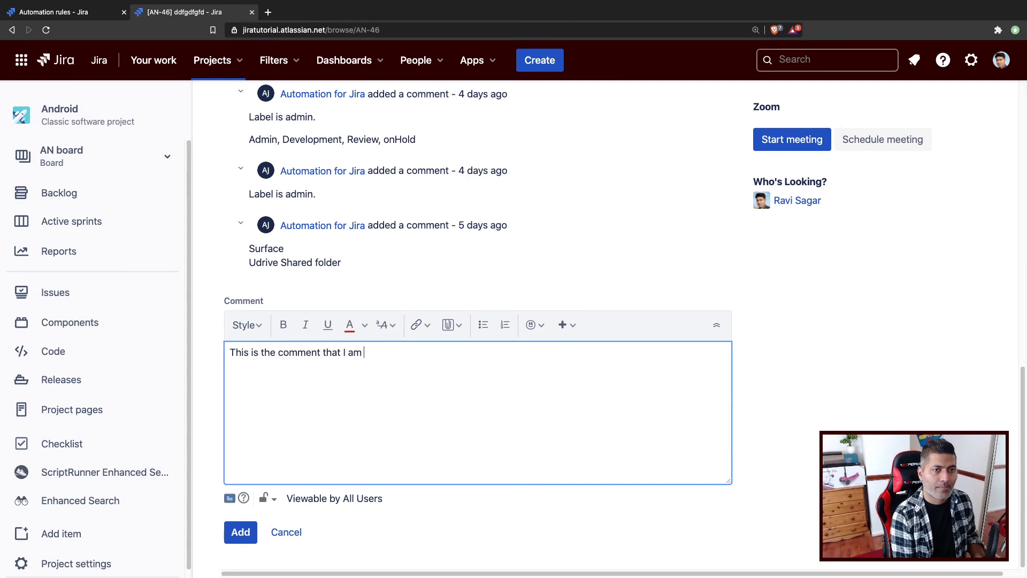
type("adding on the ")
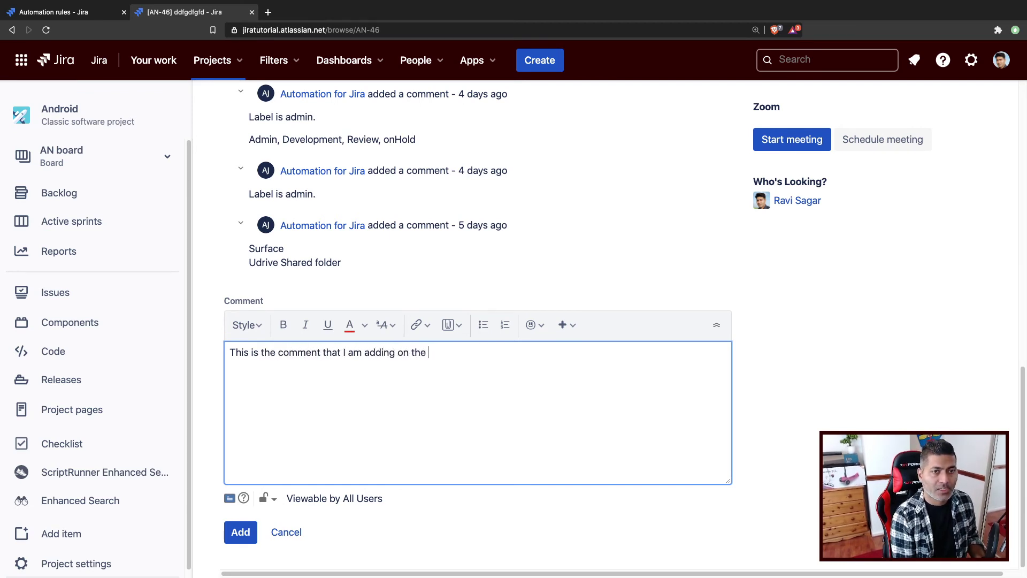
type("trigger is")
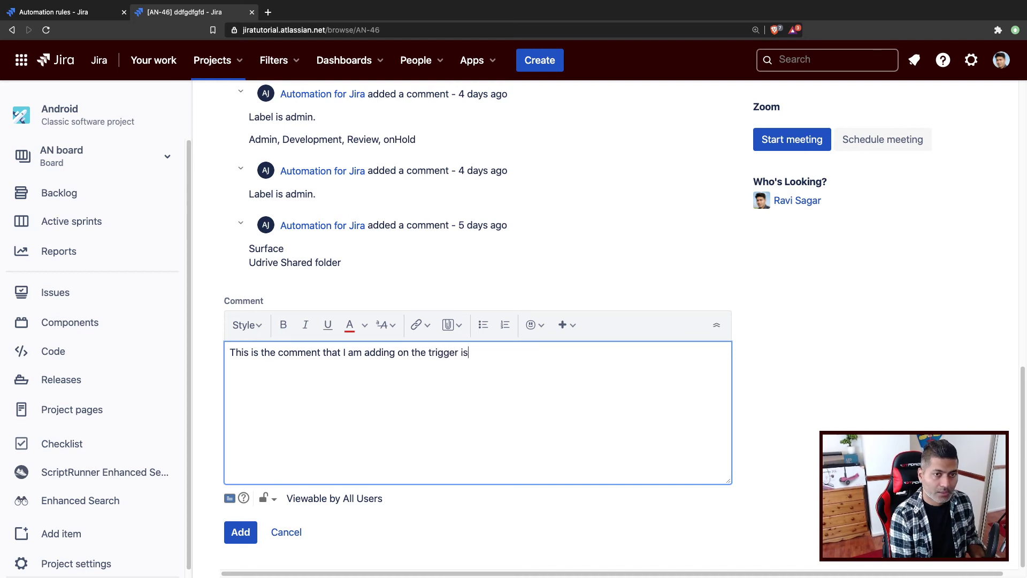
type("sue. Let us")
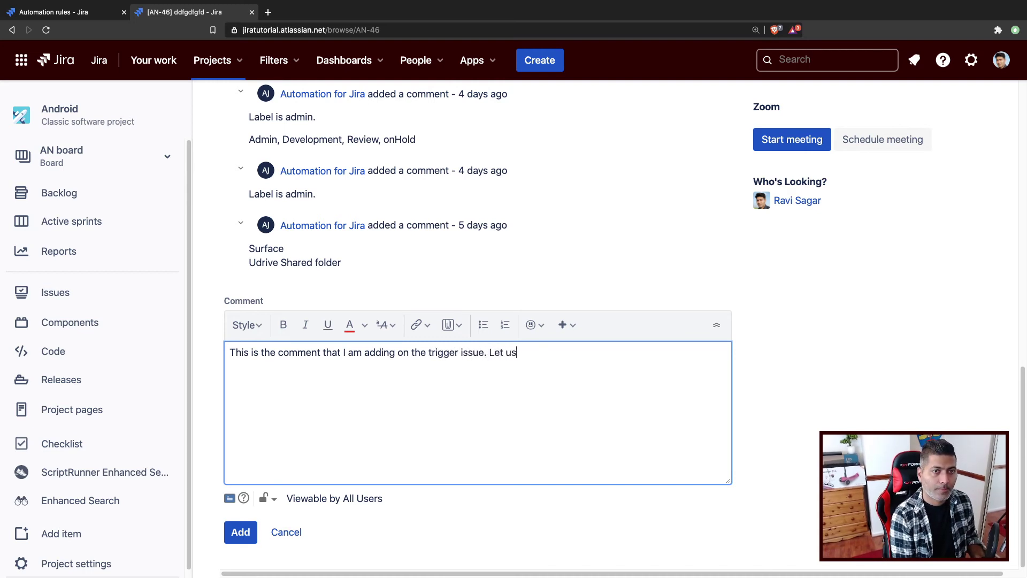
type(" see if if")
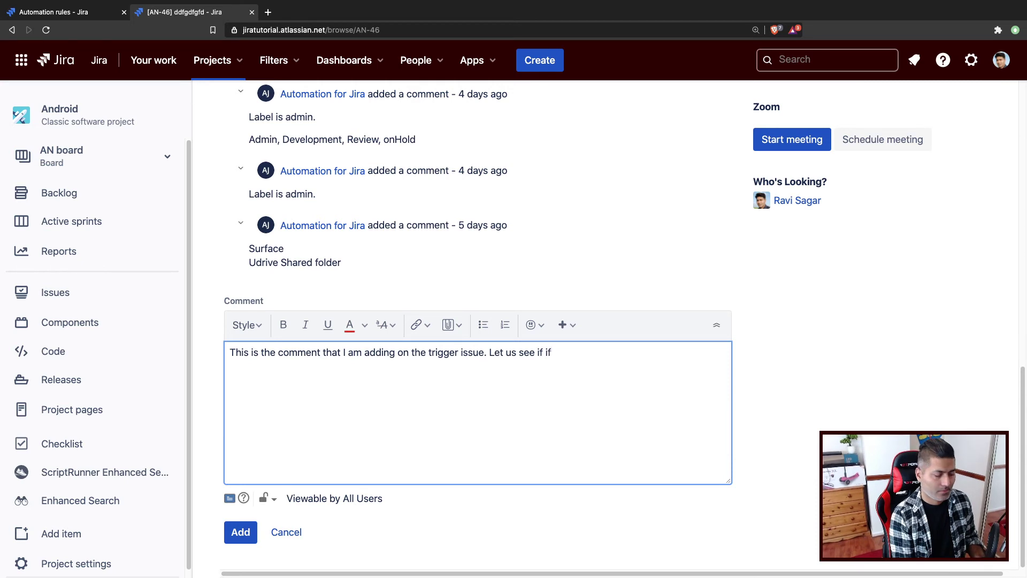
key("BackSpace")
type("t is c")
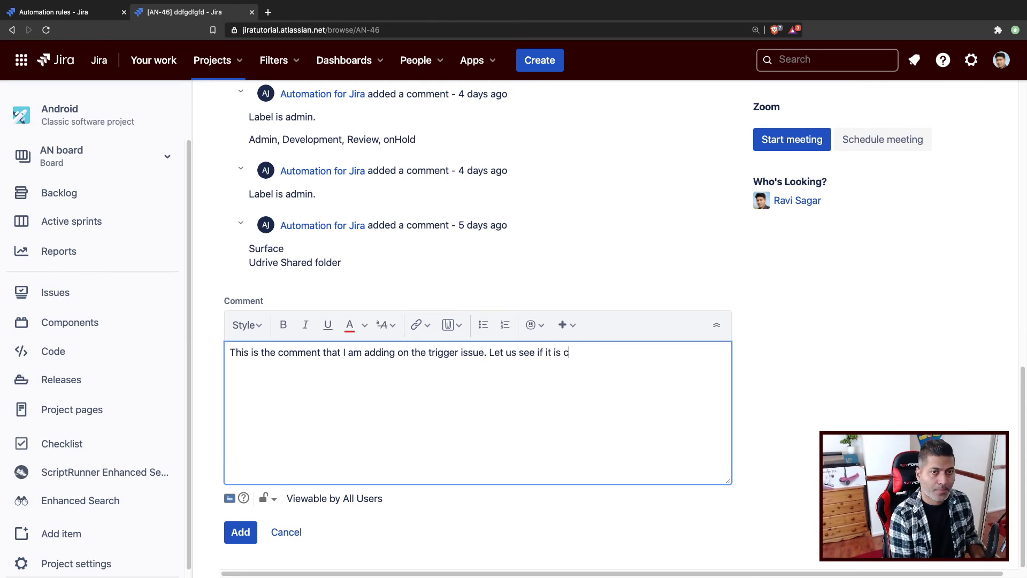
type("opied to linkes ")
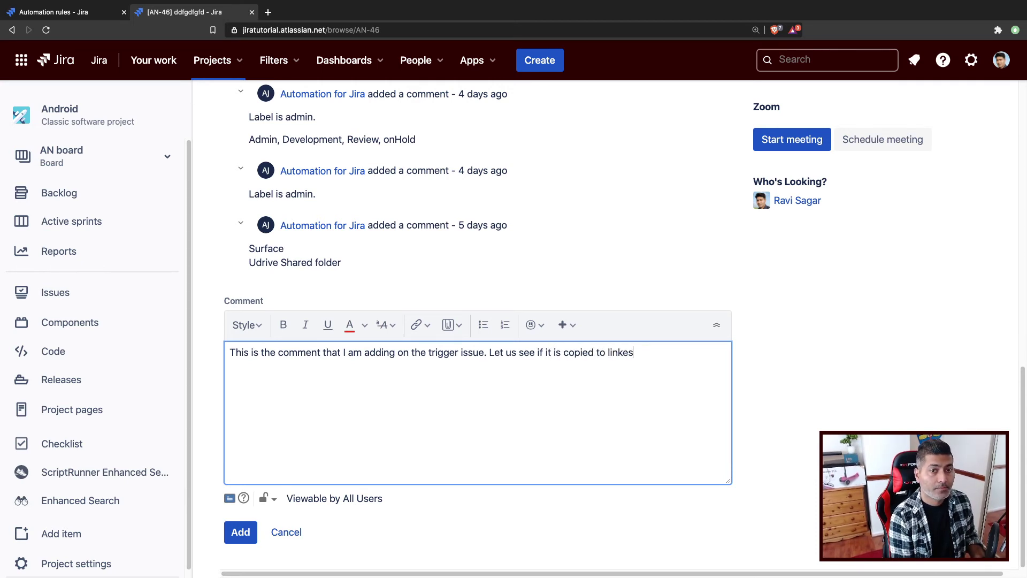
type("issues or now")
key("BackSpace")
key("BackSpace")
key("BackSpace")
type("t.")
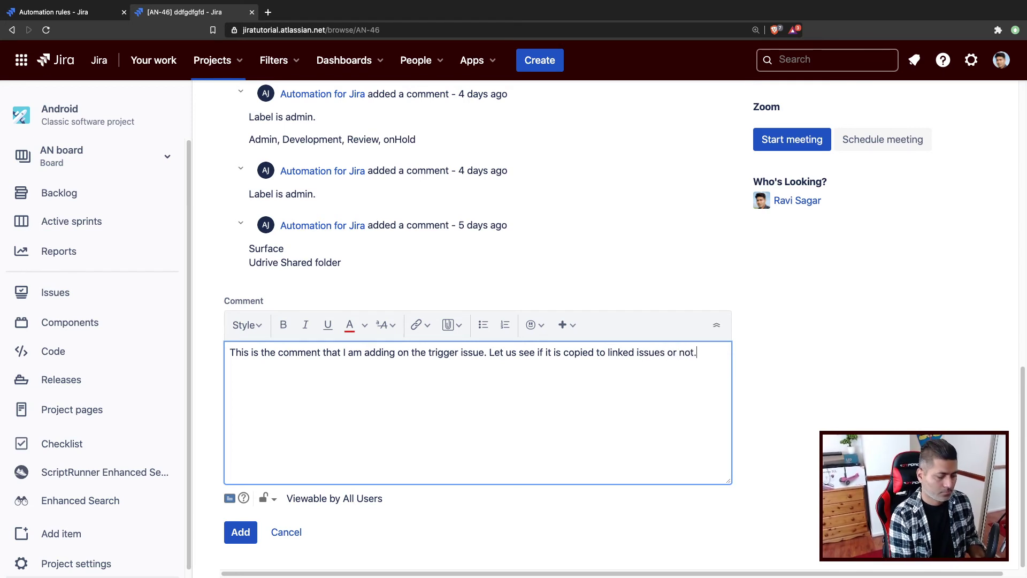
left_click(239, 537)
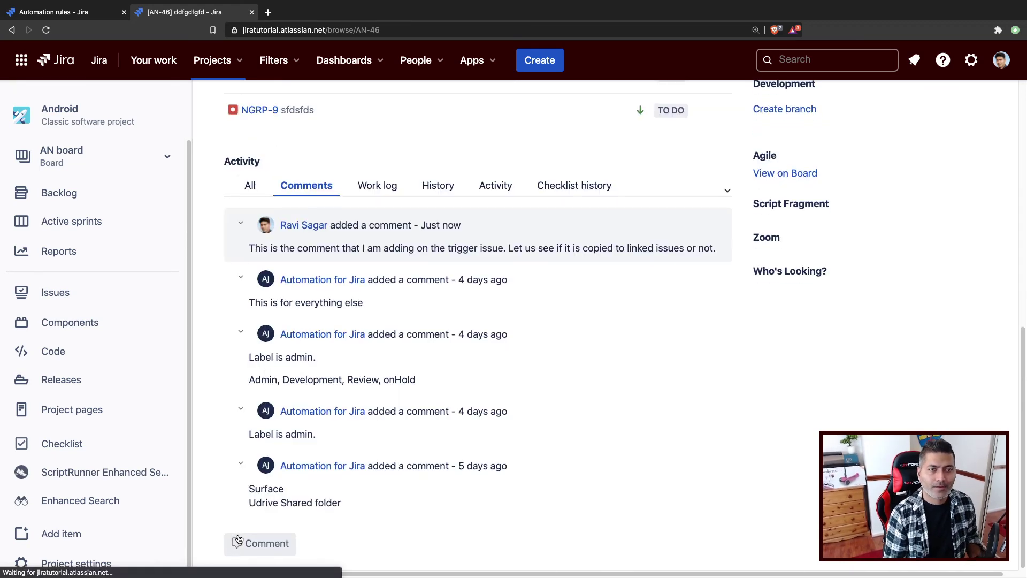
scroll(237, 534, "up", 7)
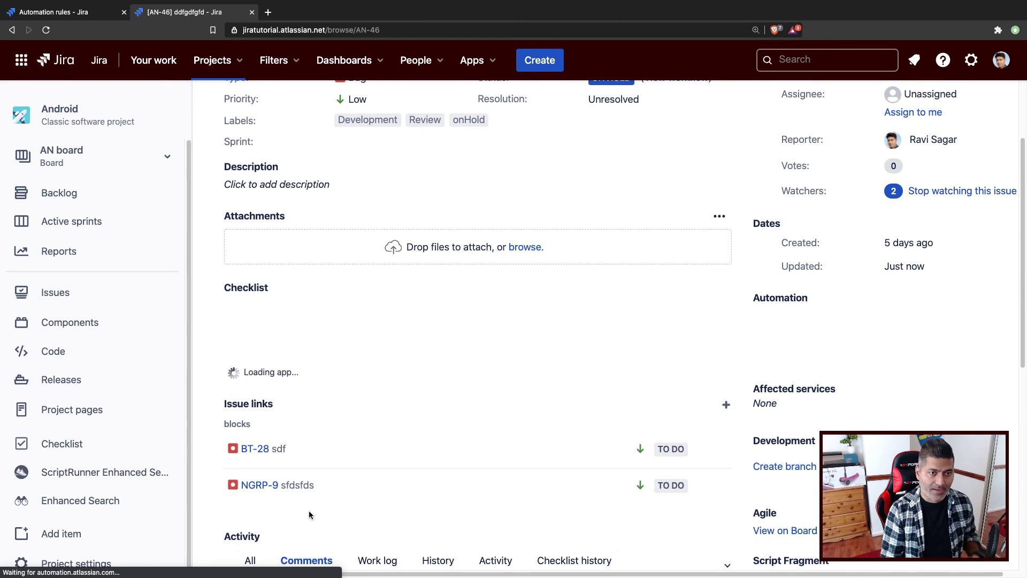
Open the blocked issues BT-28 and NGRP-9 in separate browser tabs and check the comments of each for the text copied from AN-46.
left_click(256, 455, "super")
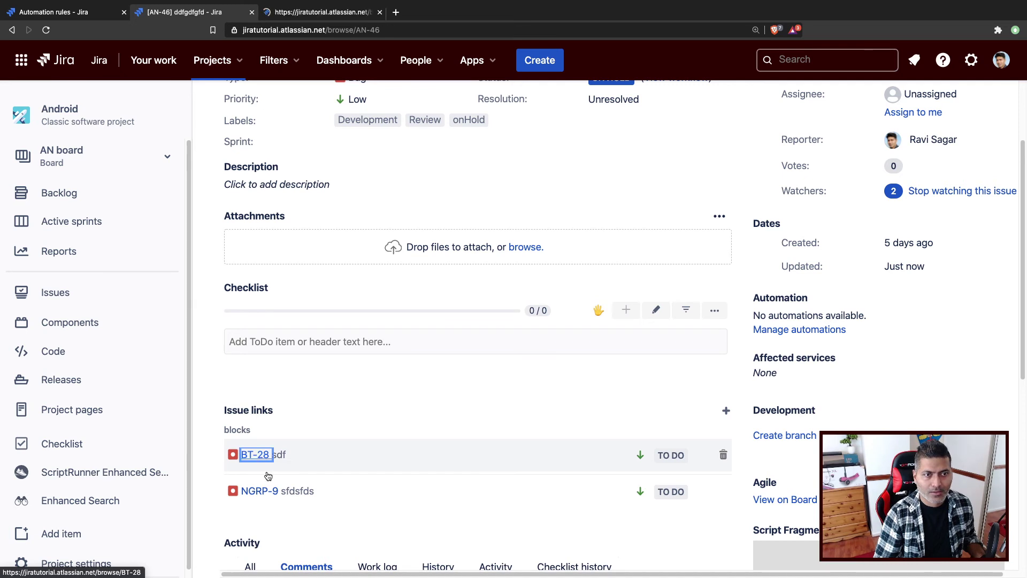
left_click(262, 491, "super")
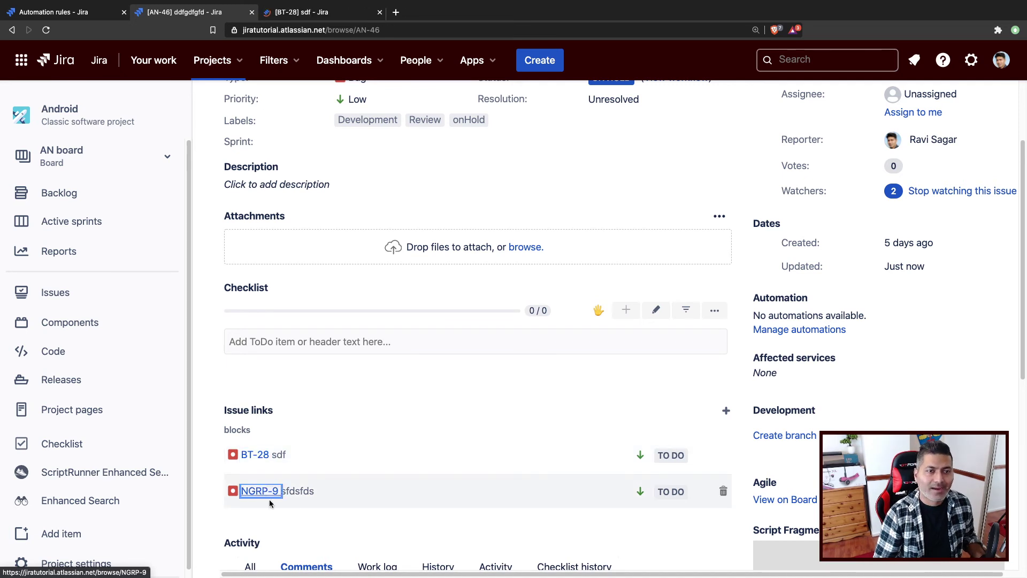
key("ctrl+Tab")
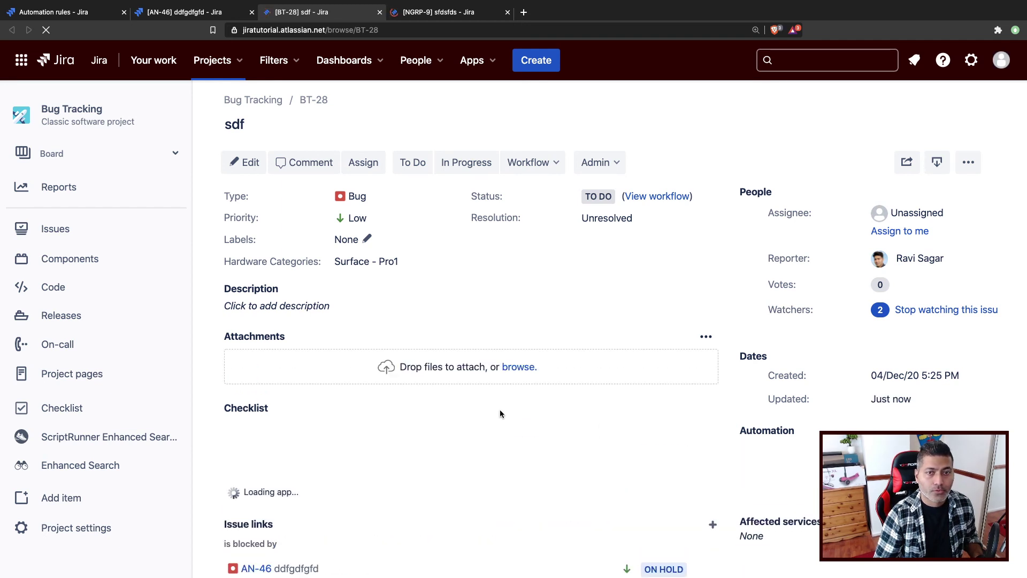
scroll(500, 411, "down", 4)
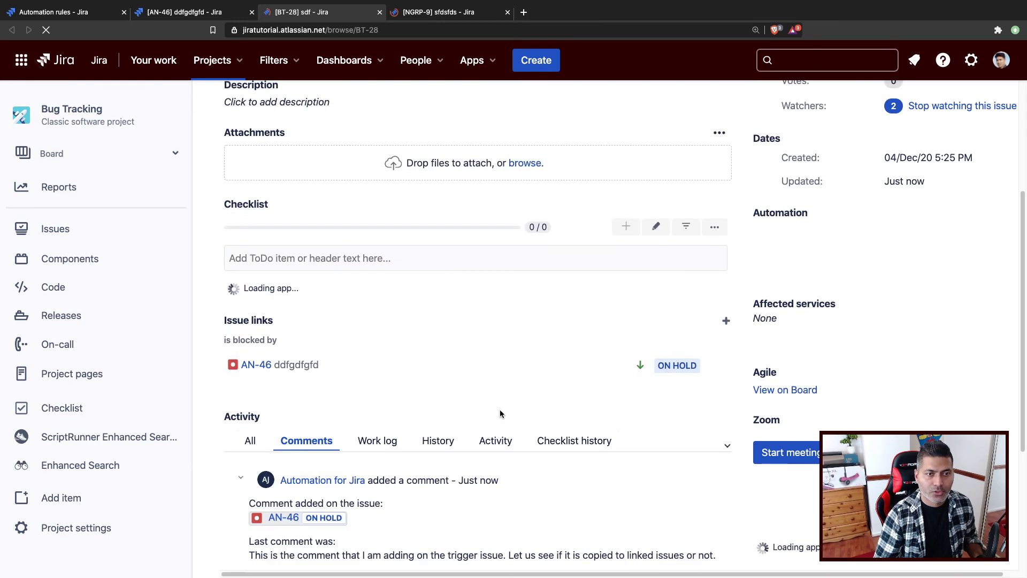
scroll(499, 413, "down", 2)
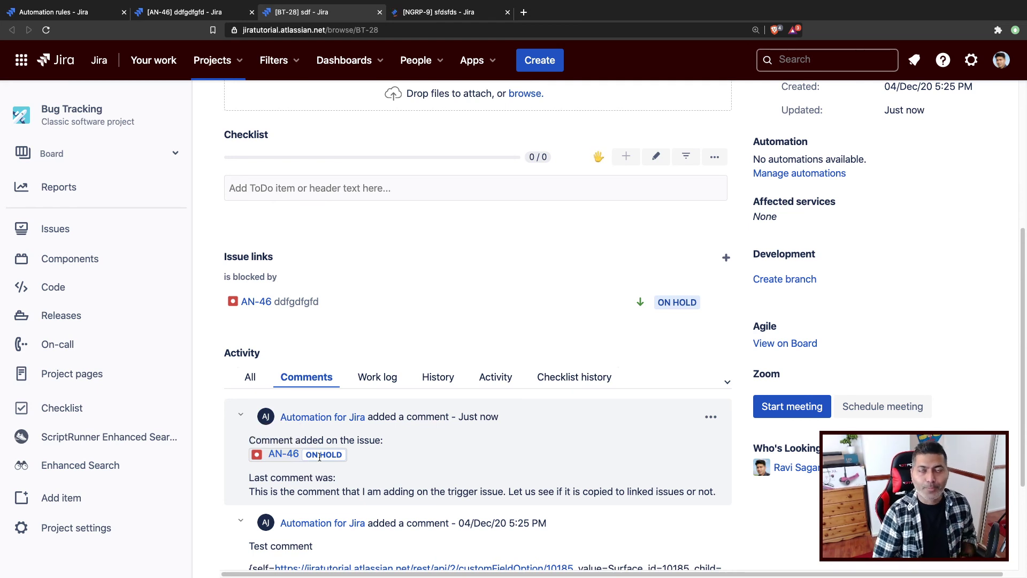
triple_click(314, 491)
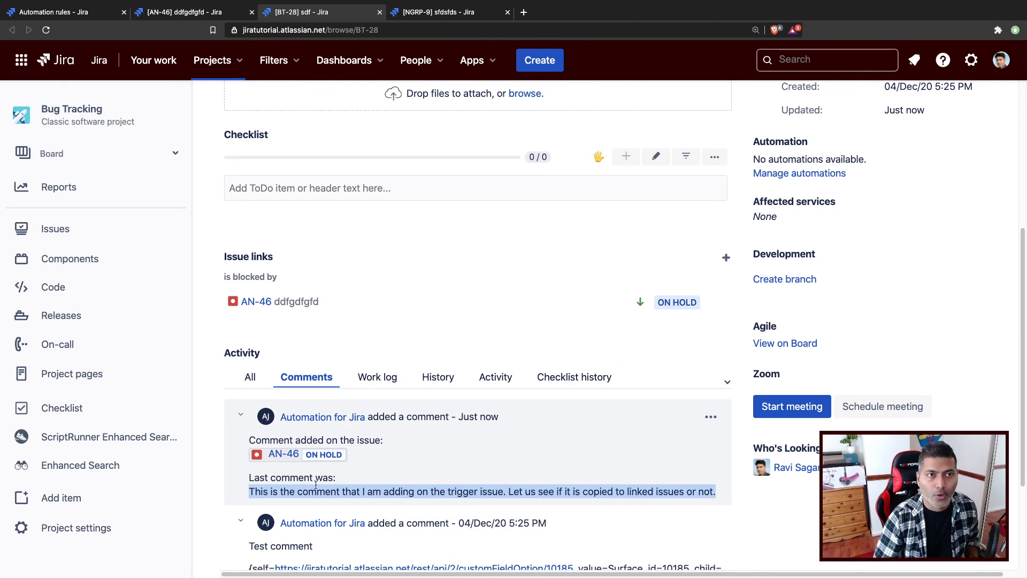
left_click(435, 12)
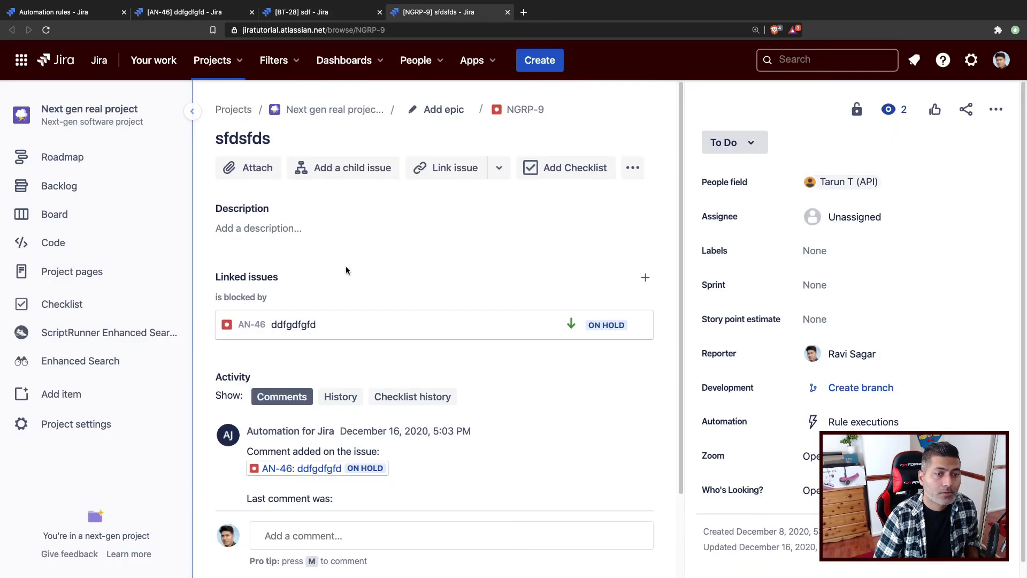
scroll(407, 310, "down", 2)
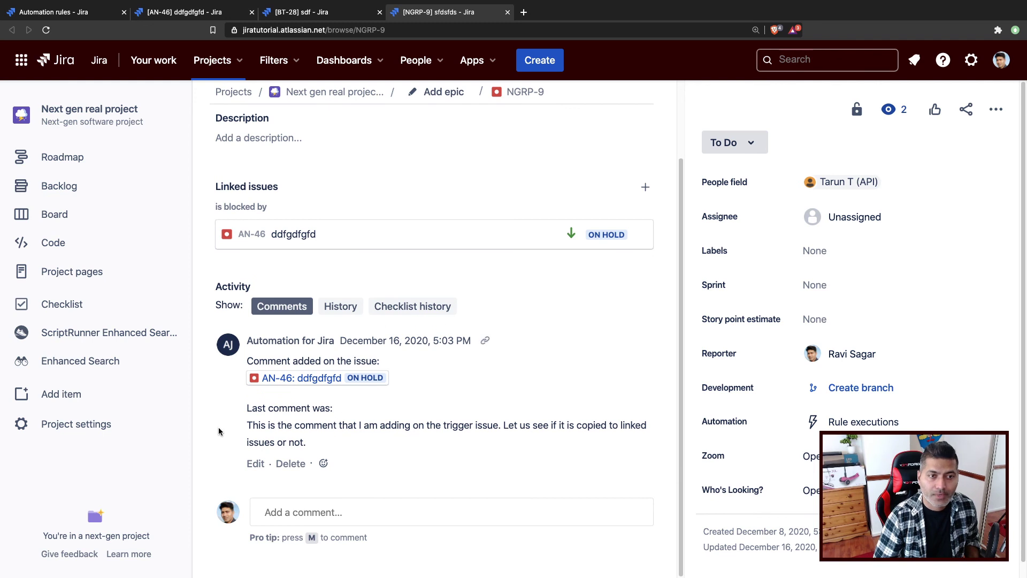